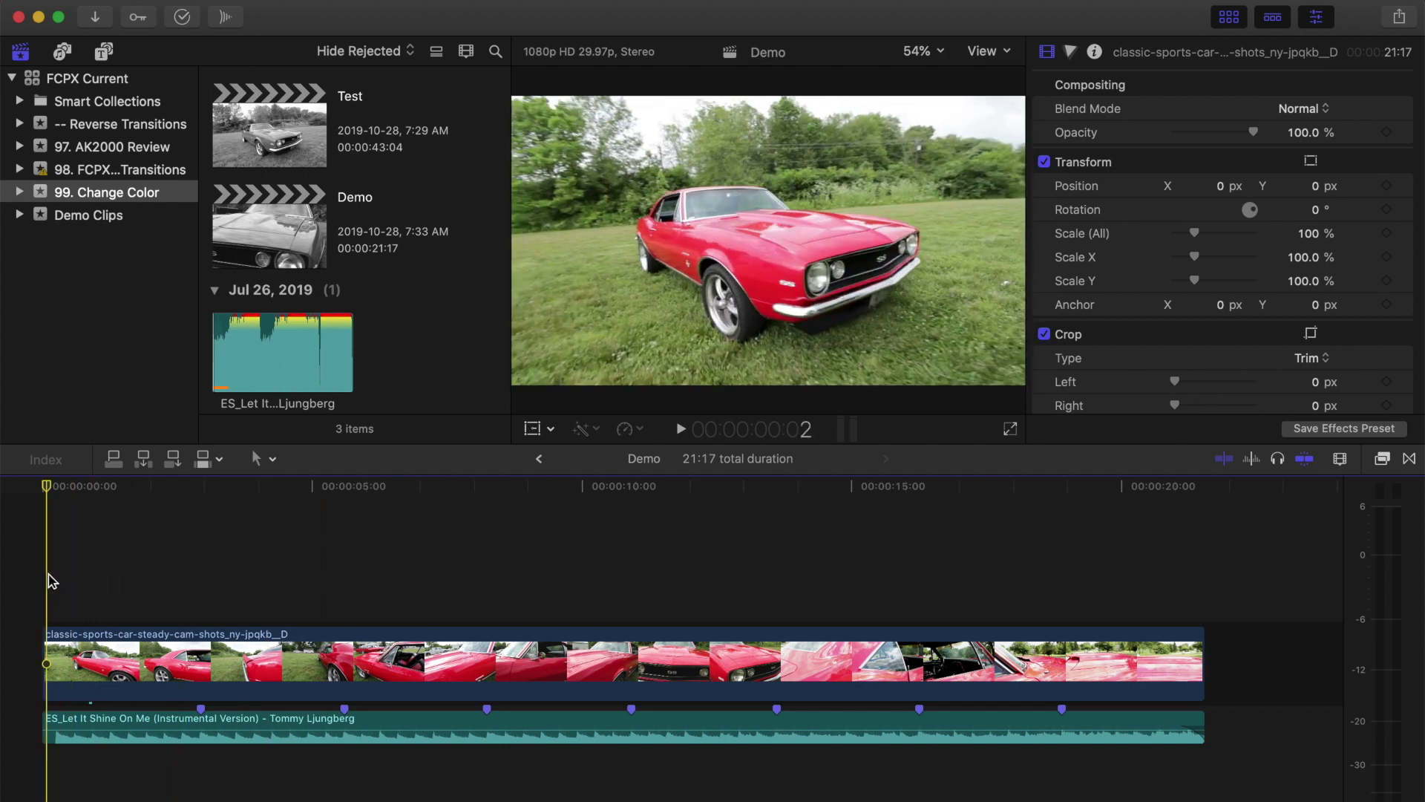
Drag the red car clip's Color Board master saturation down to -100% for black and white.
click(86, 650)
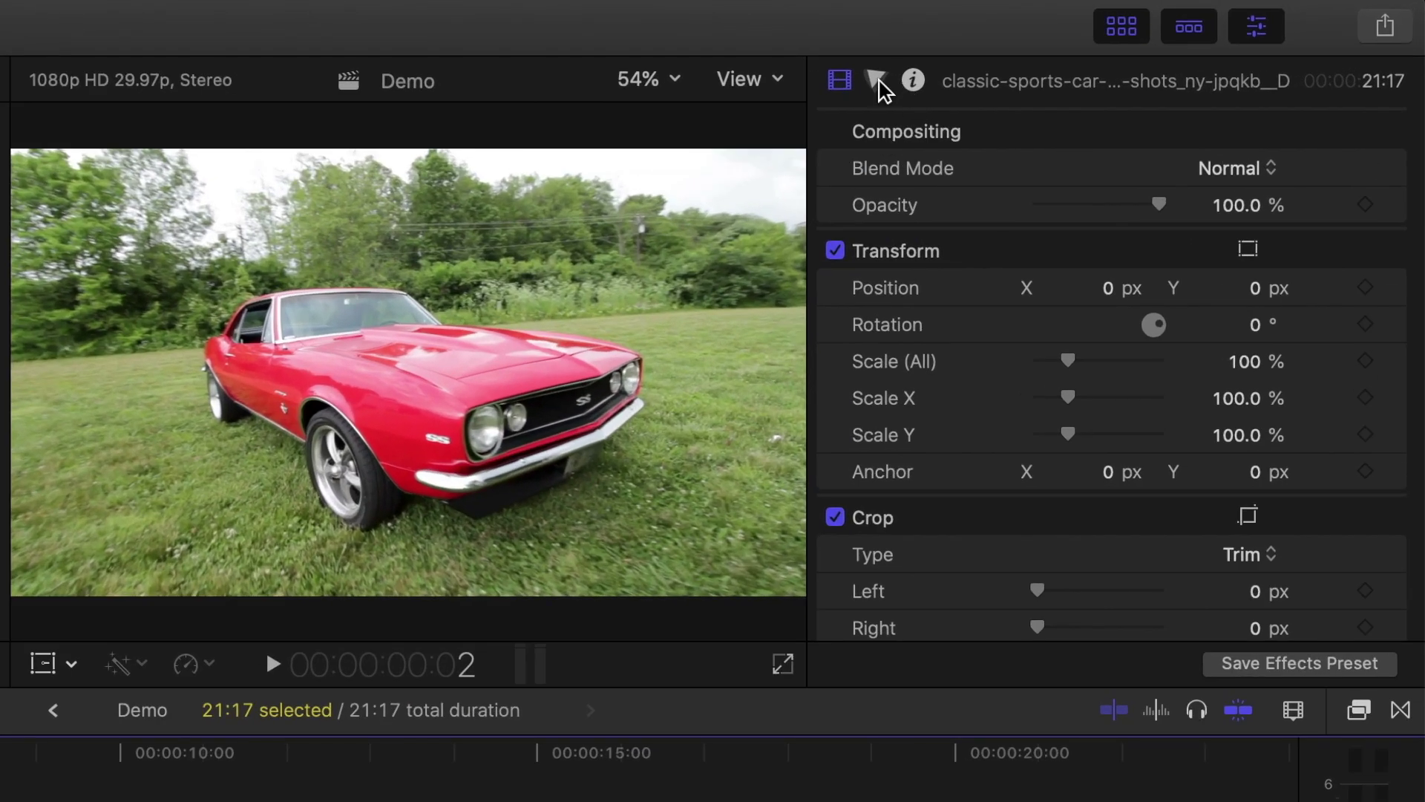
click(877, 81)
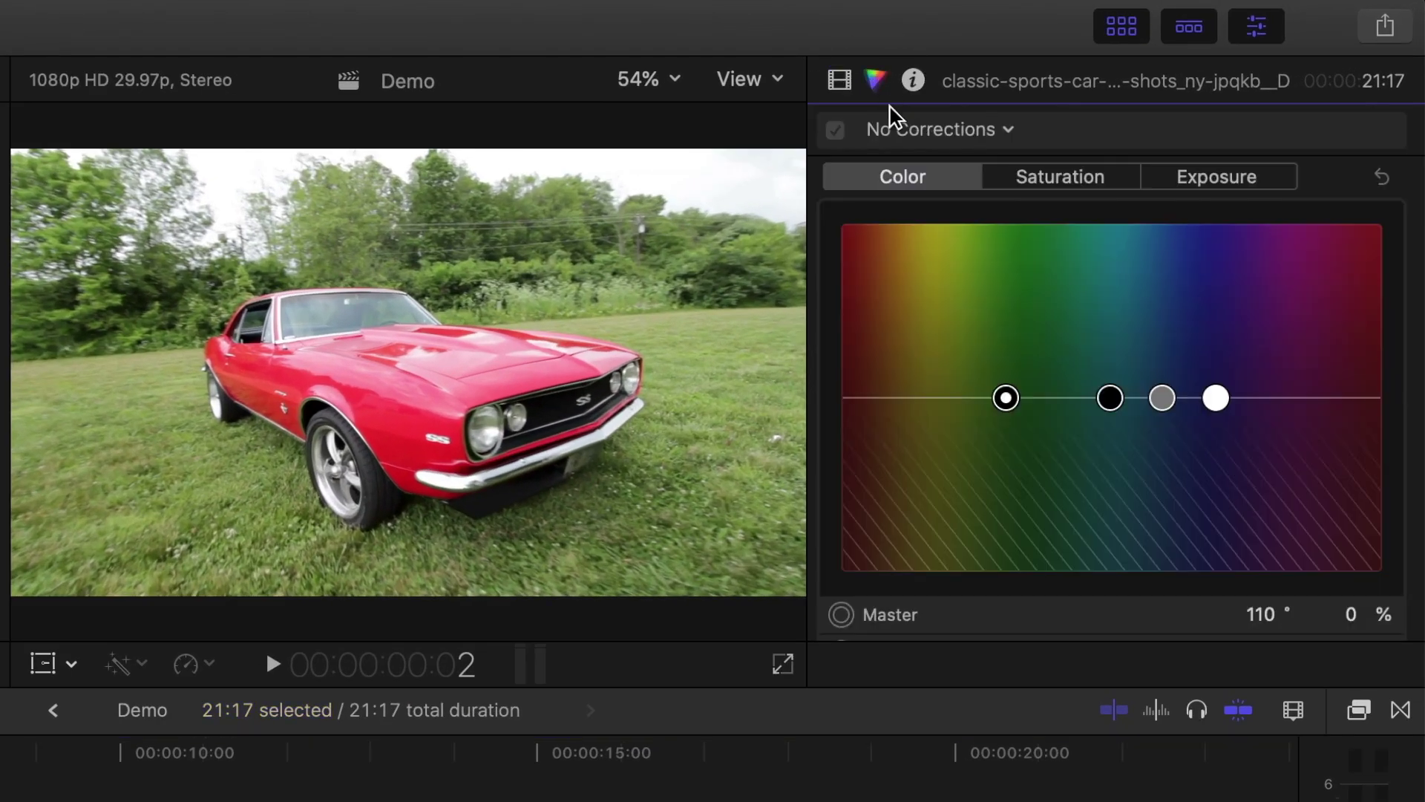
click(1048, 185)
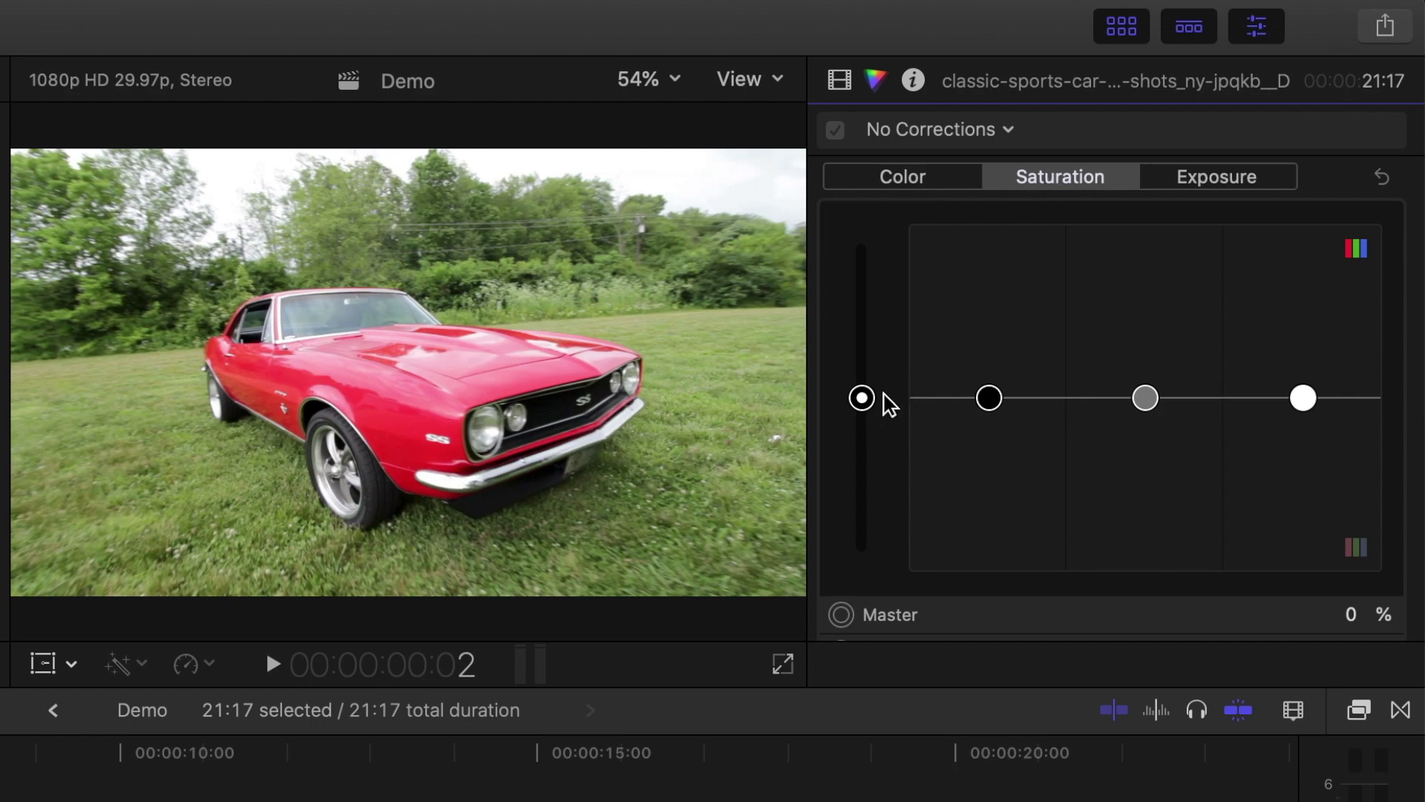
drag(862, 398, 860, 587)
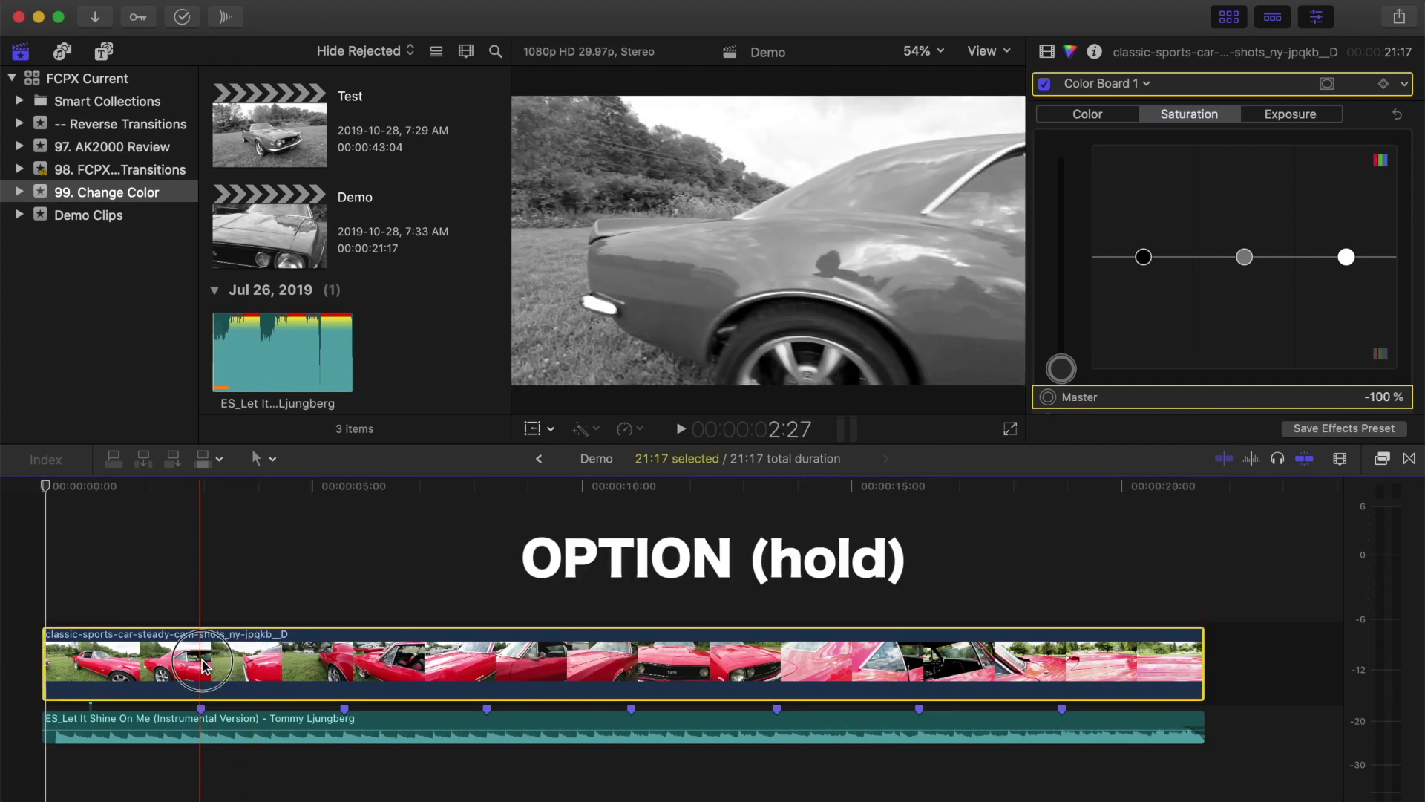
Duplicate the car clip above the original and trim the copy's start to about 2:18.
drag(204, 626, 203, 573)
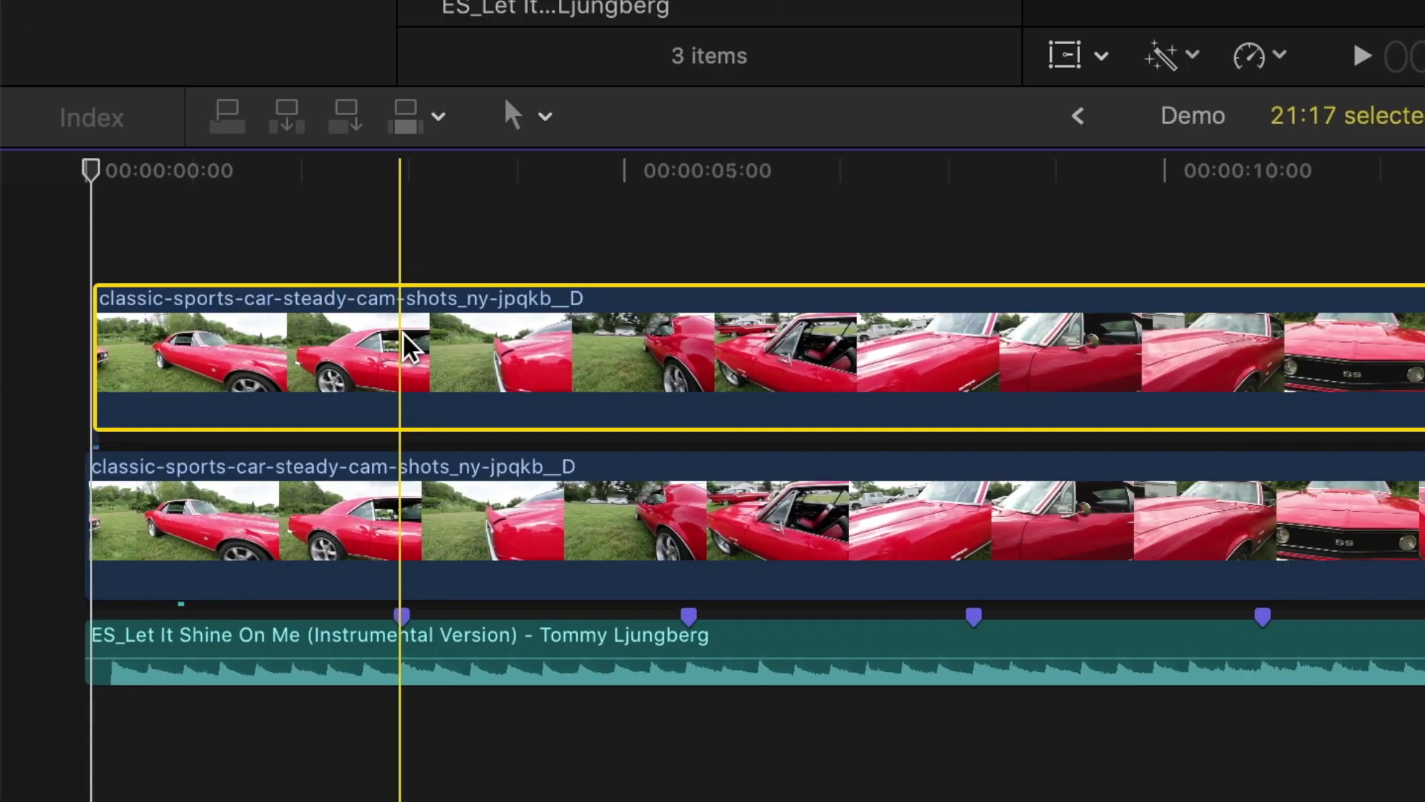
click(401, 334)
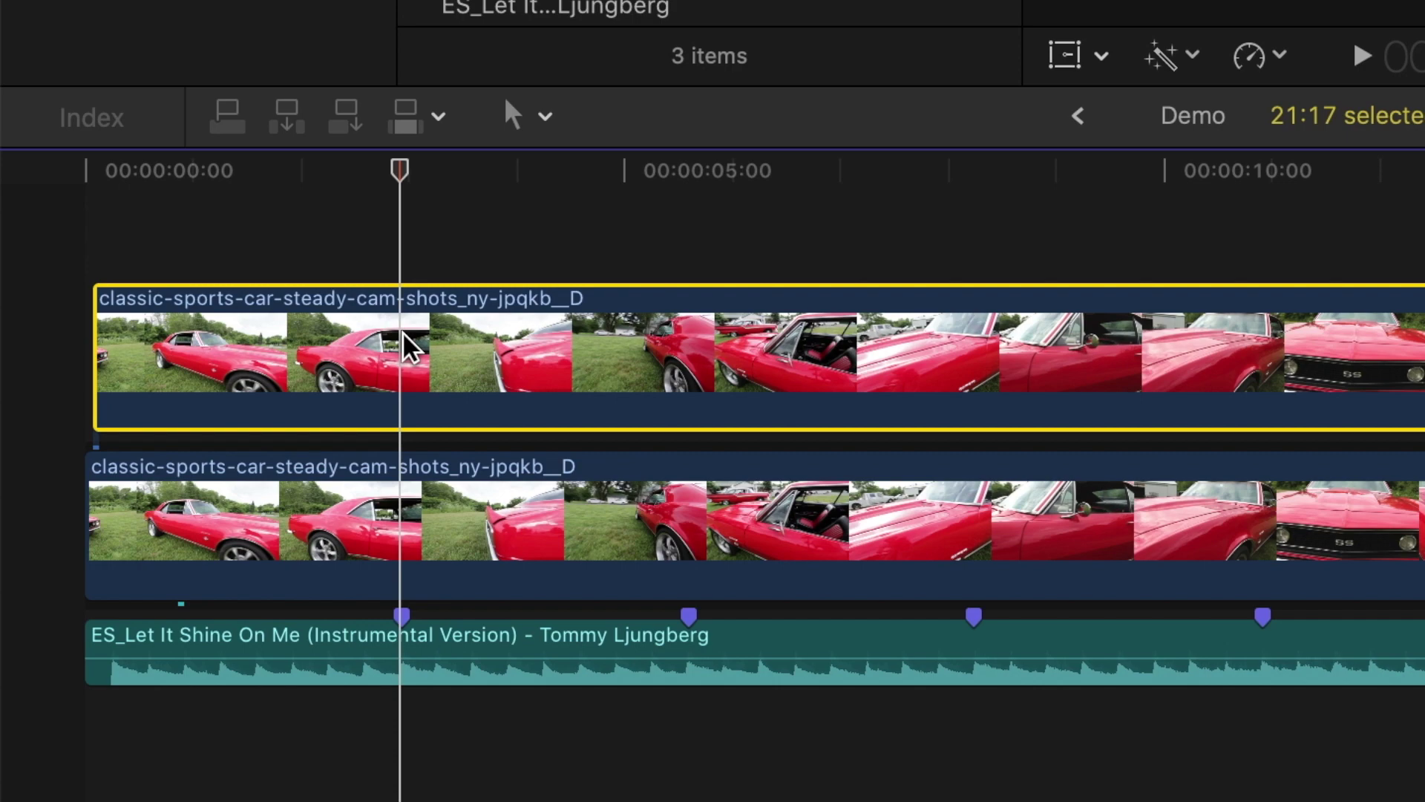
key(shift+Left)
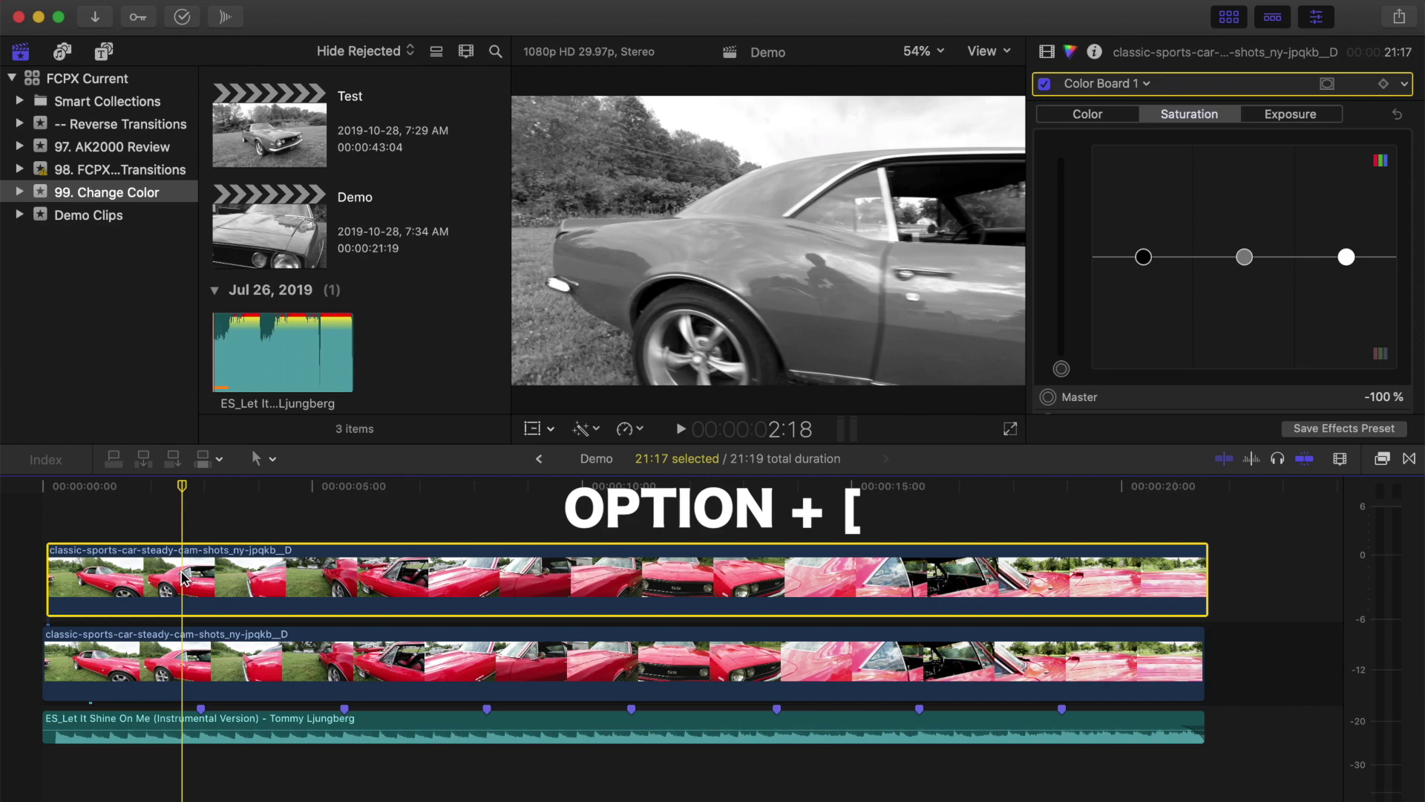
key(alt+bracketleft)
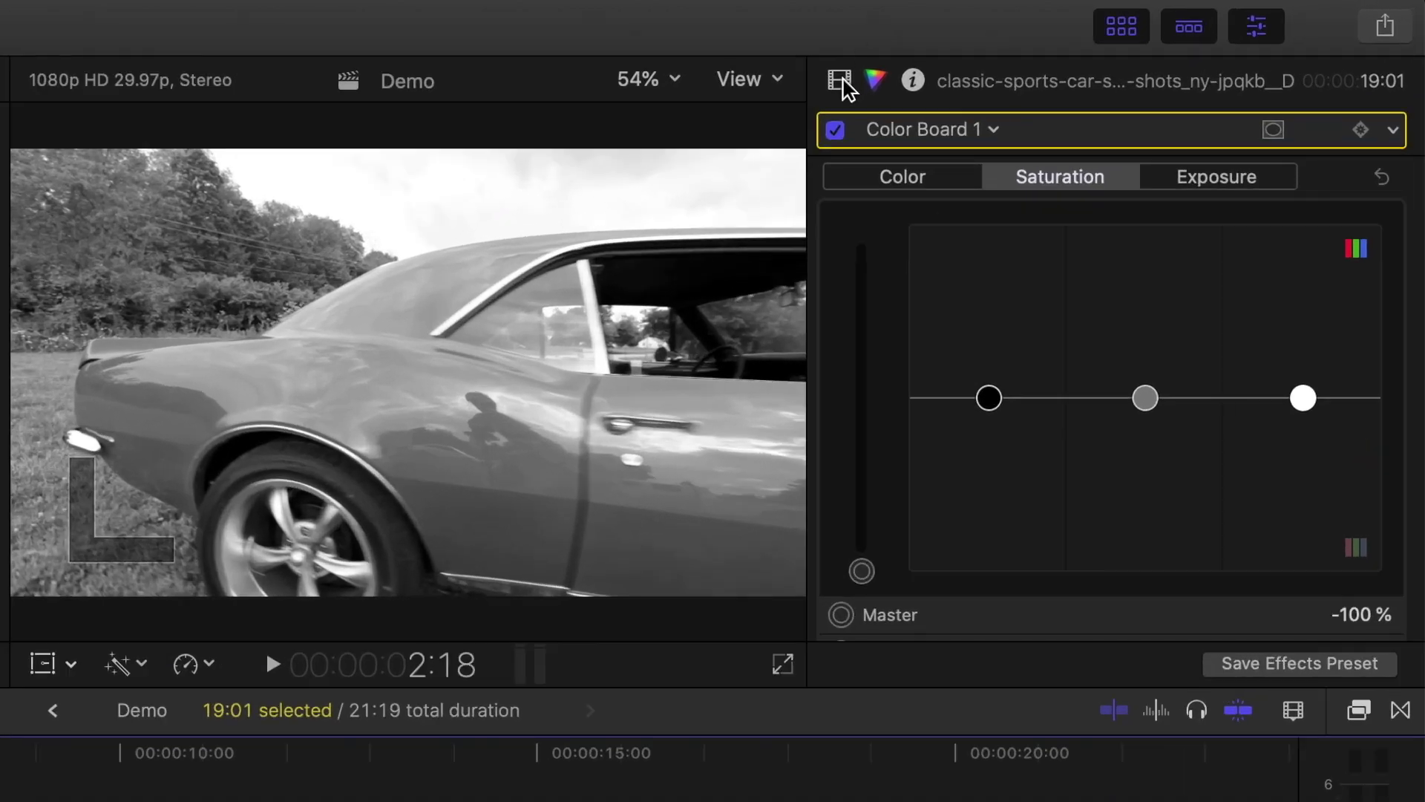
Delete Color Board 1 from the top copy and add a Hue/Saturation Curves correction.
click(840, 81)
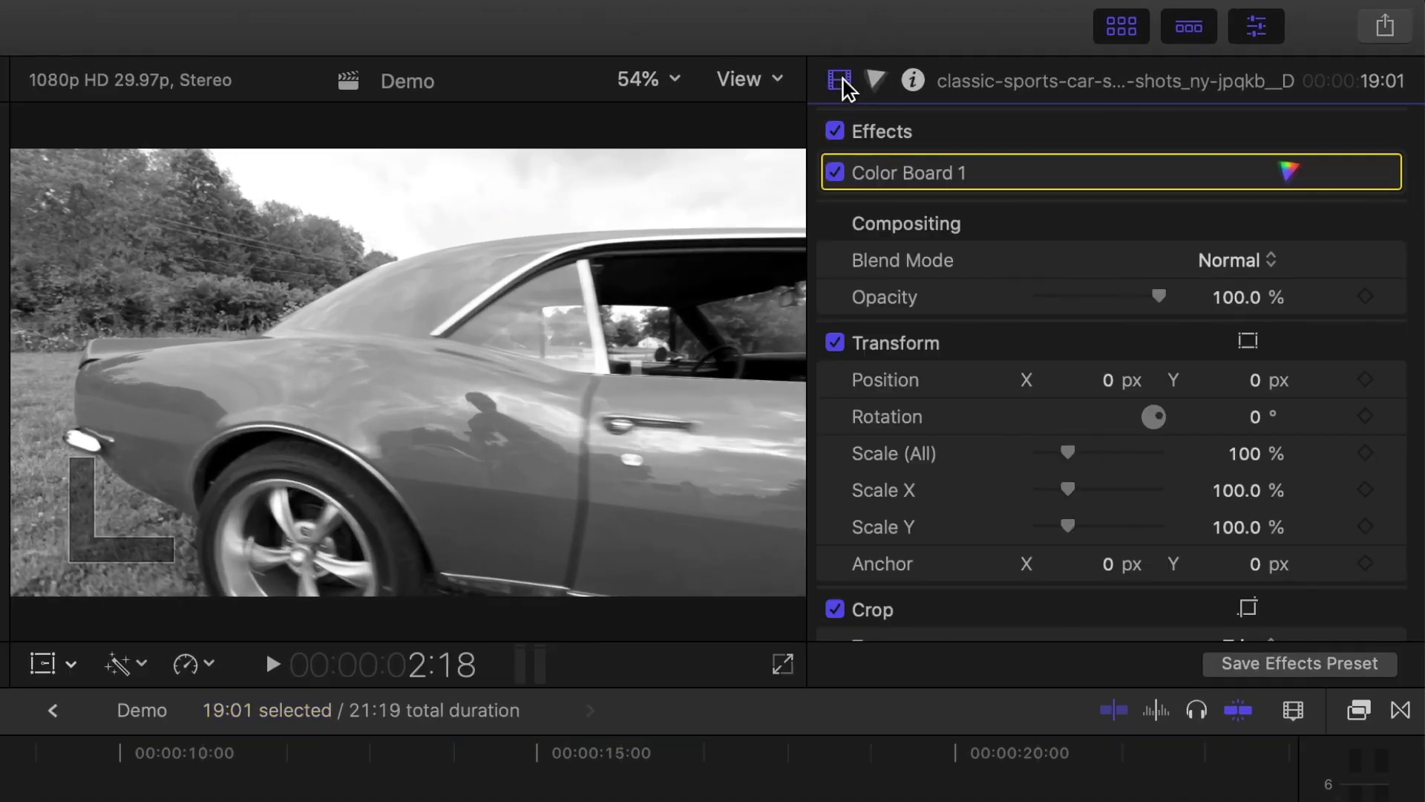
mouse_move(907, 172)
key(Delete)
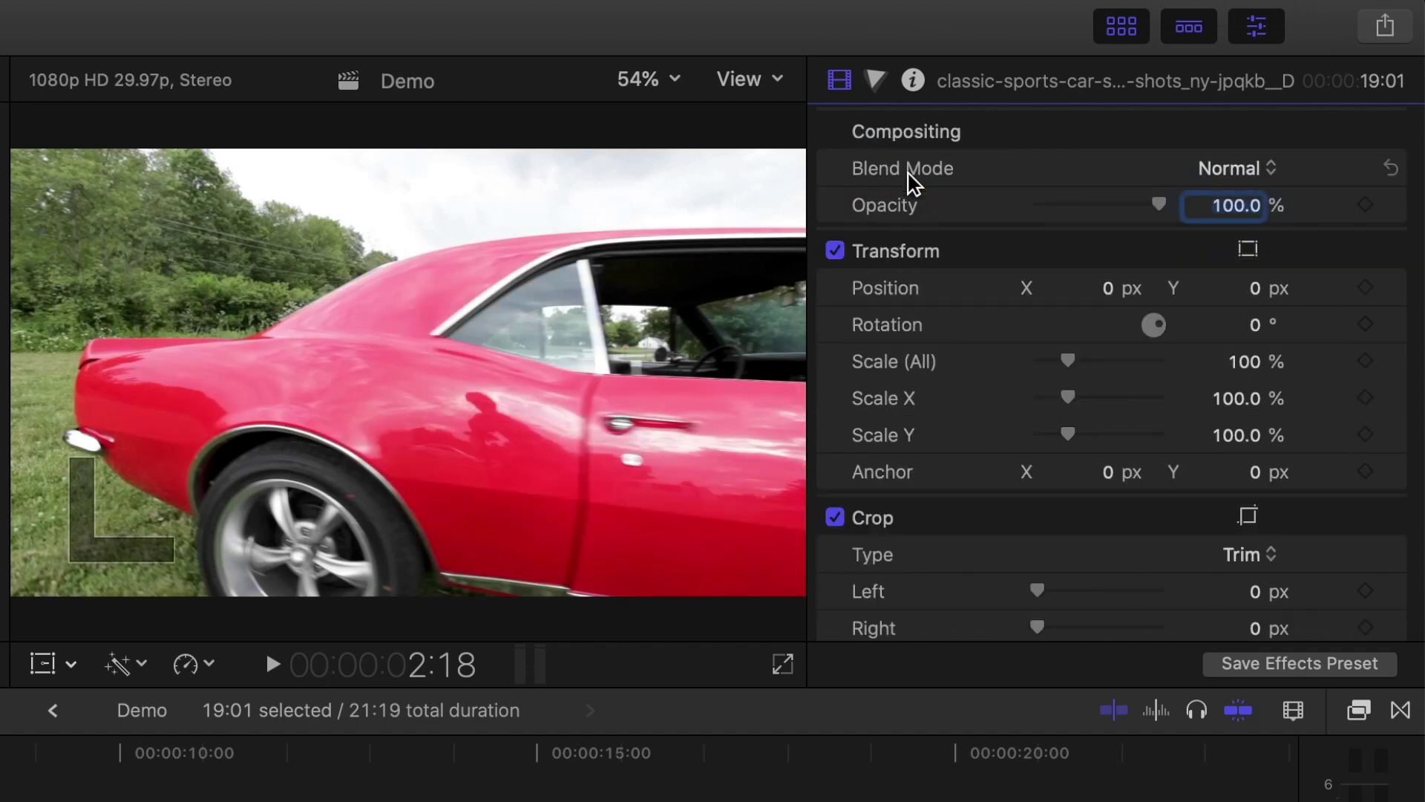
click(877, 81)
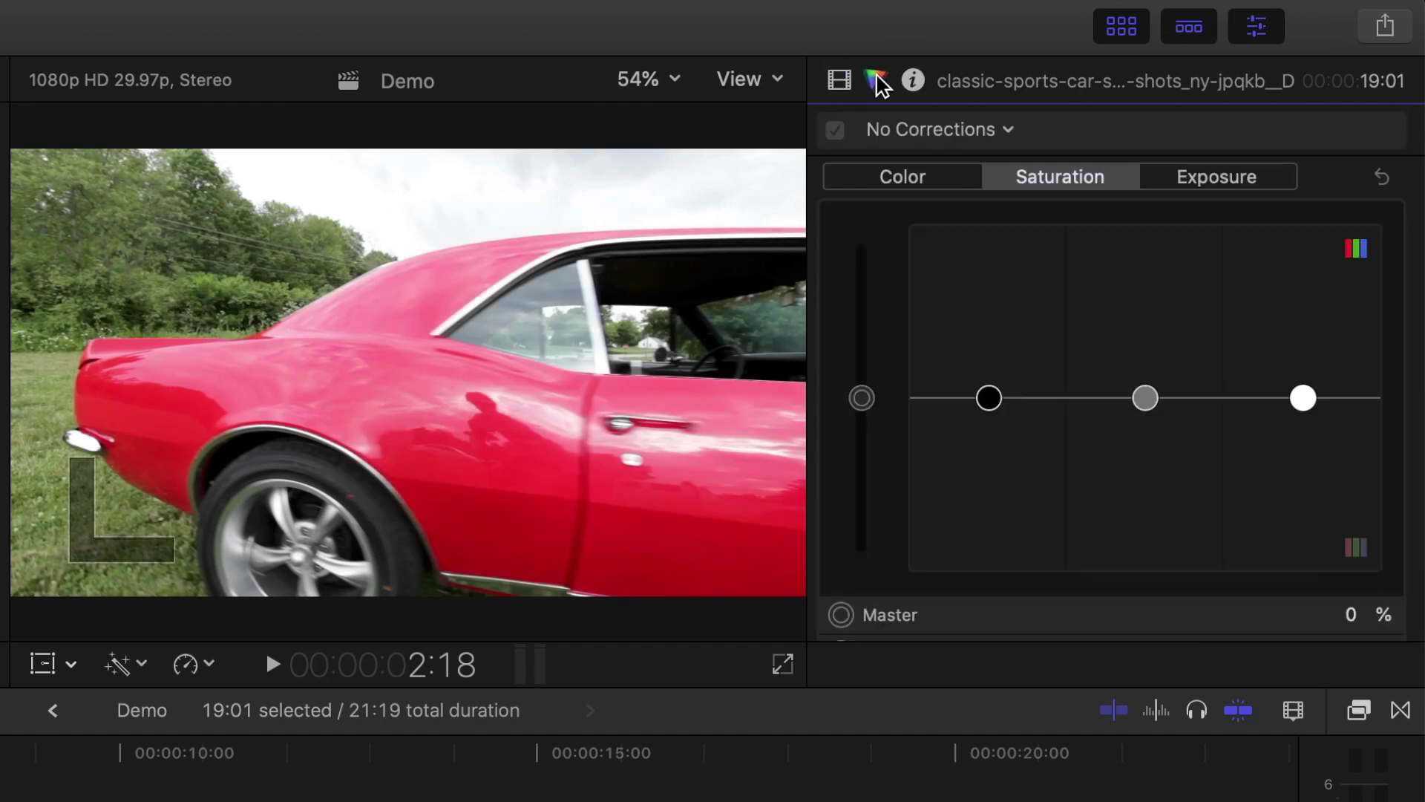
click(1006, 132)
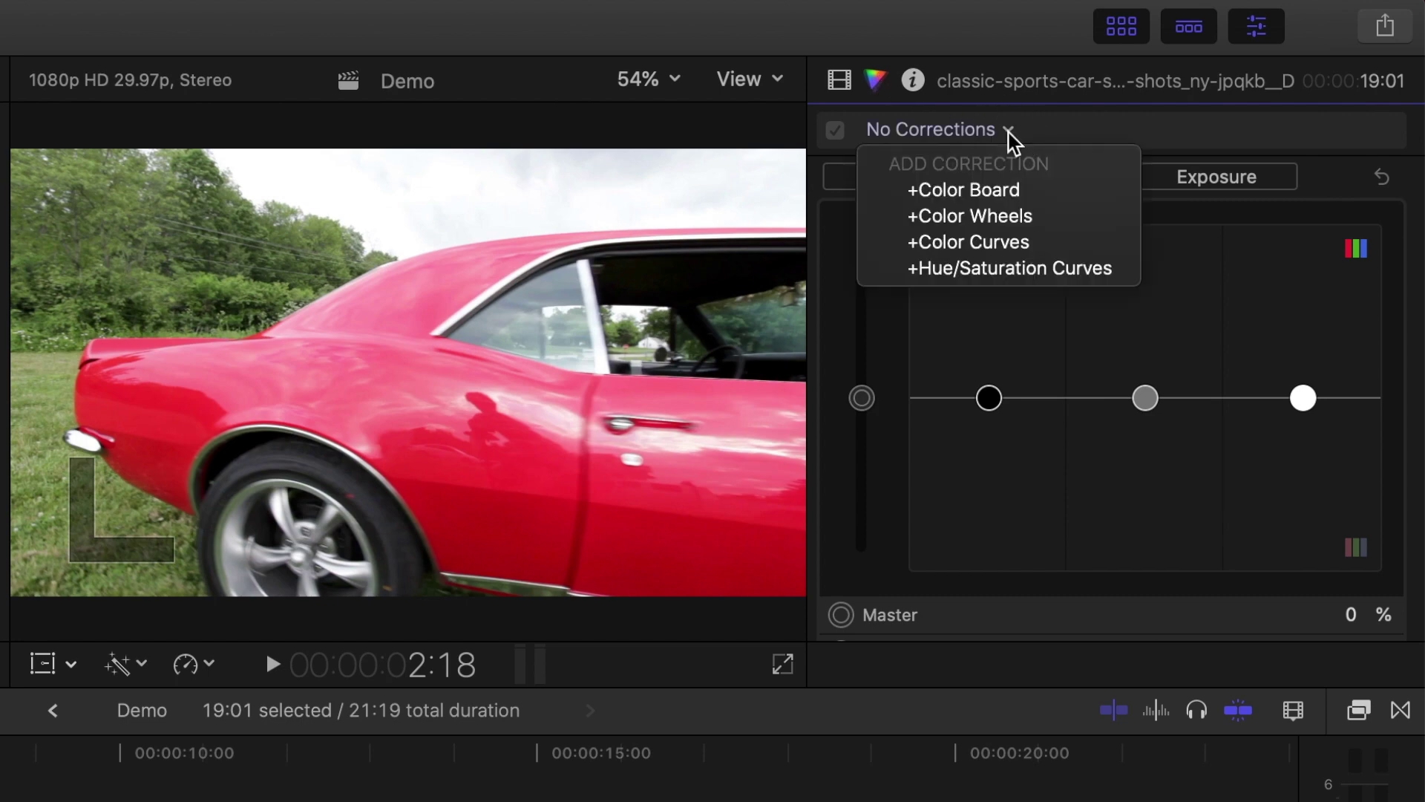
click(1066, 267)
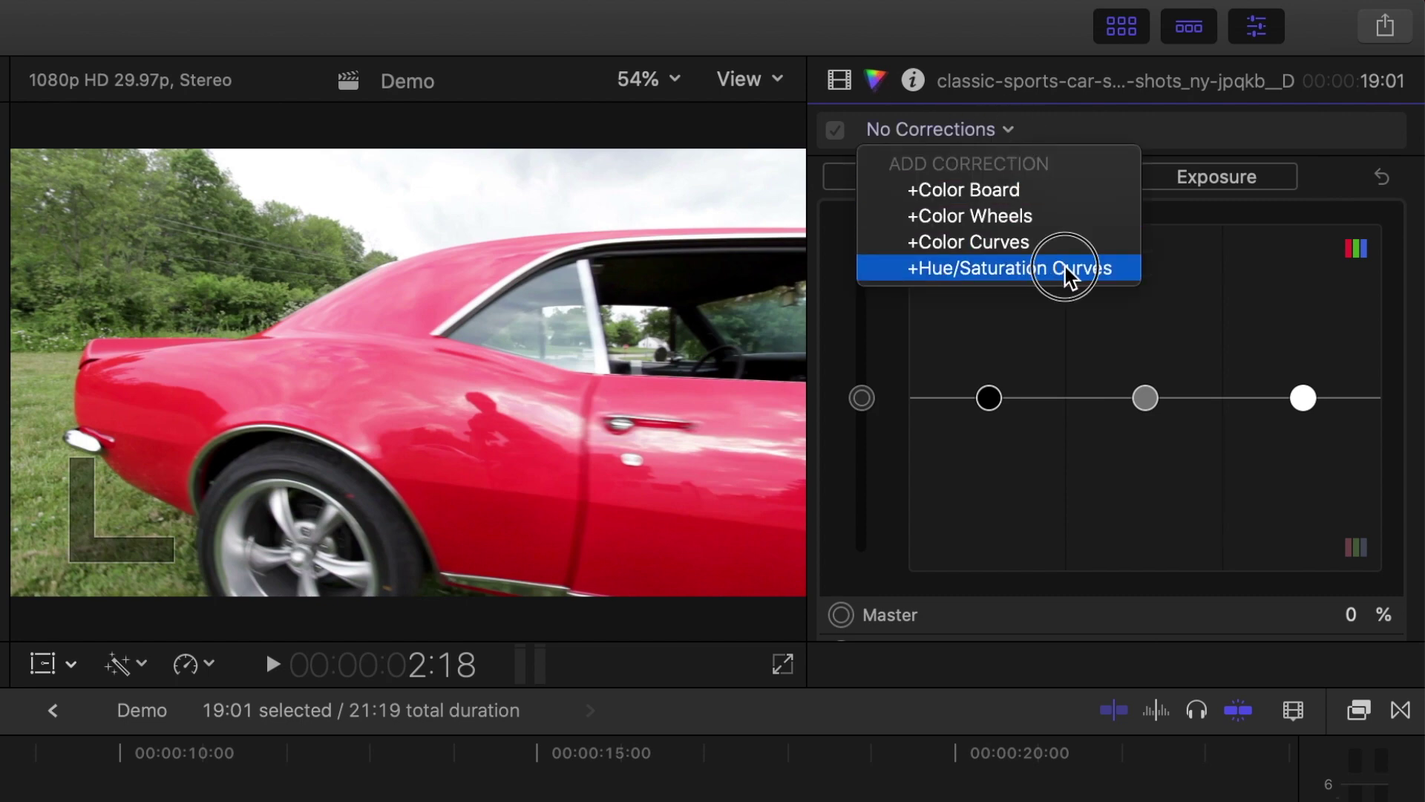
scroll(1065, 265, down, 5)
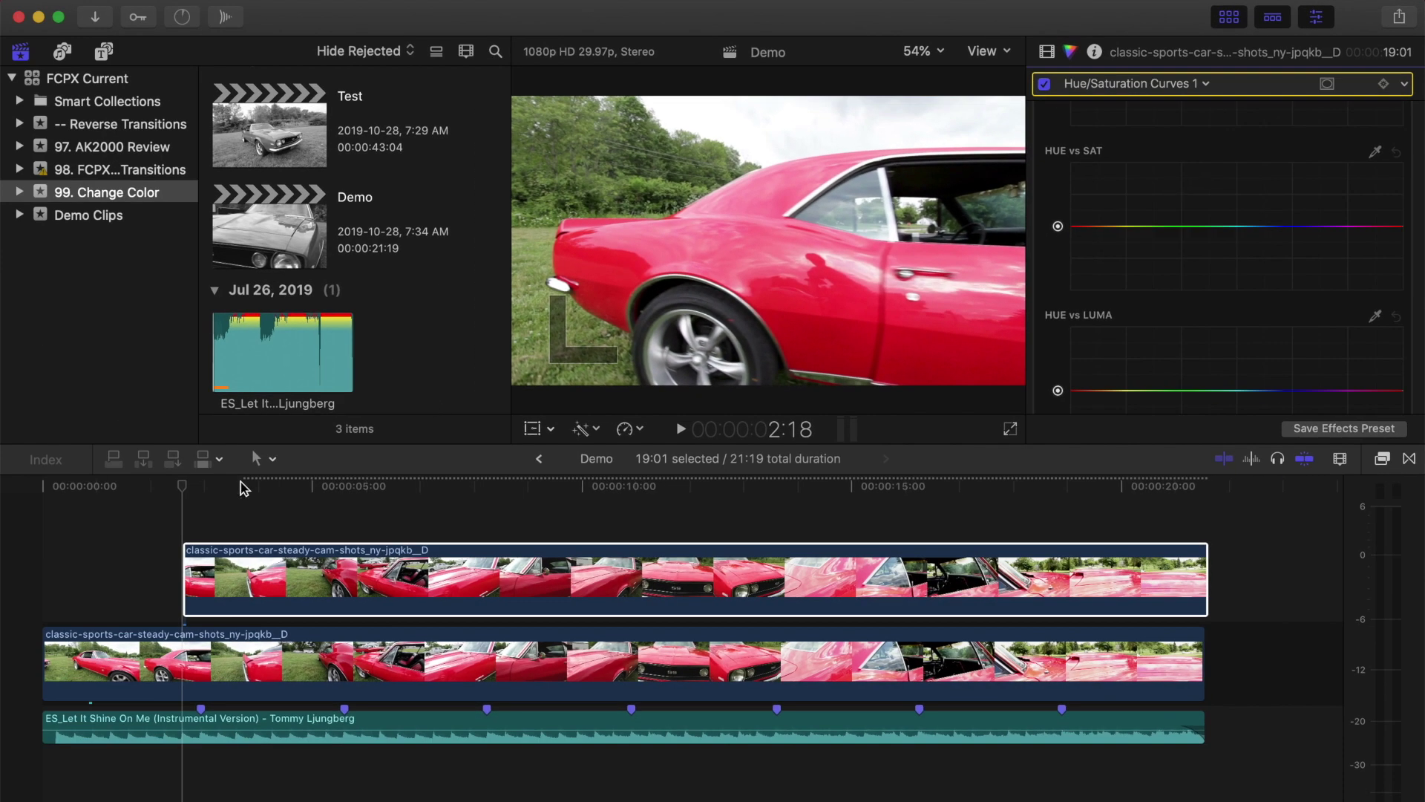
Sample the red car with the HUE vs SAT eyedropper and pull the neighbouring hues down so only red stays saturated.
drag(182, 485, 228, 499)
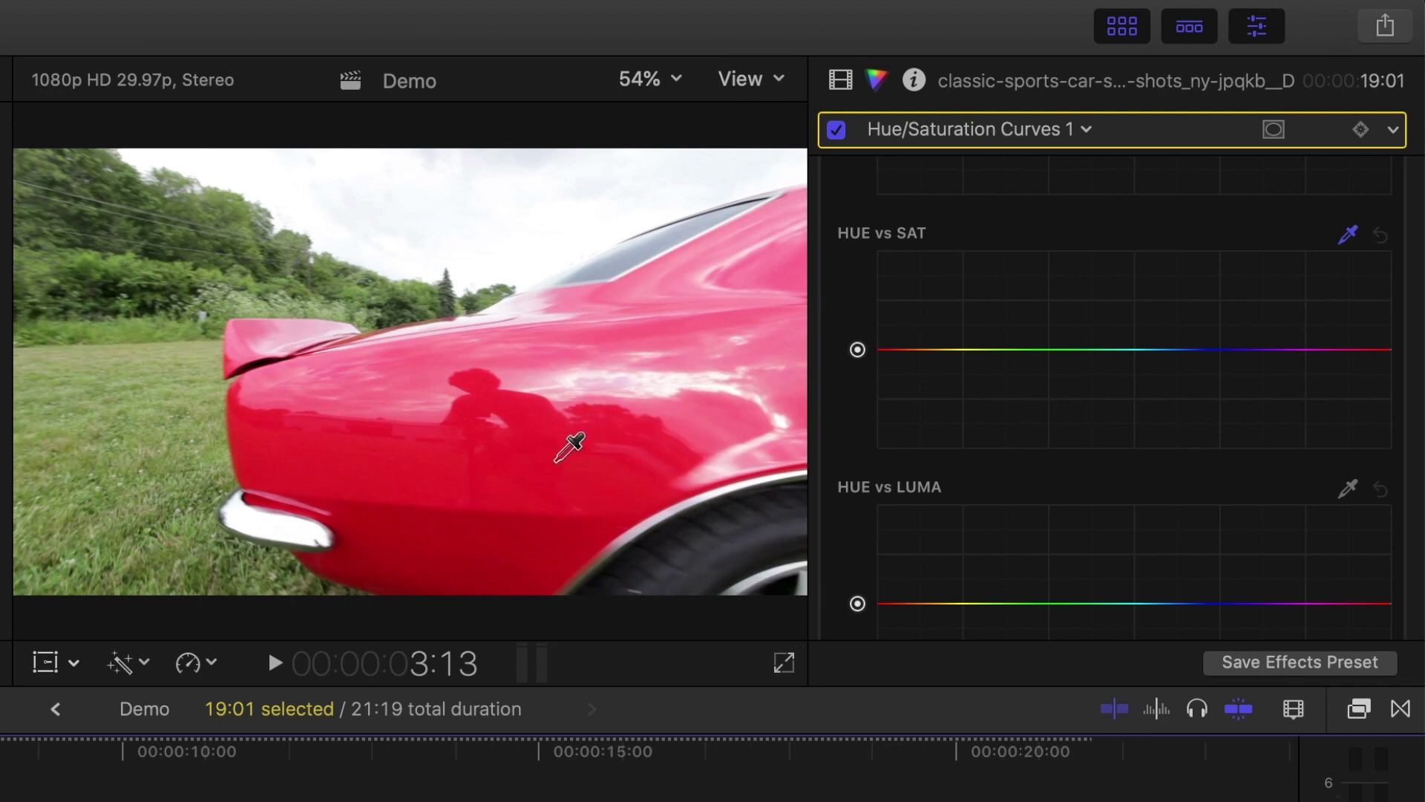
drag(556, 461, 596, 471)
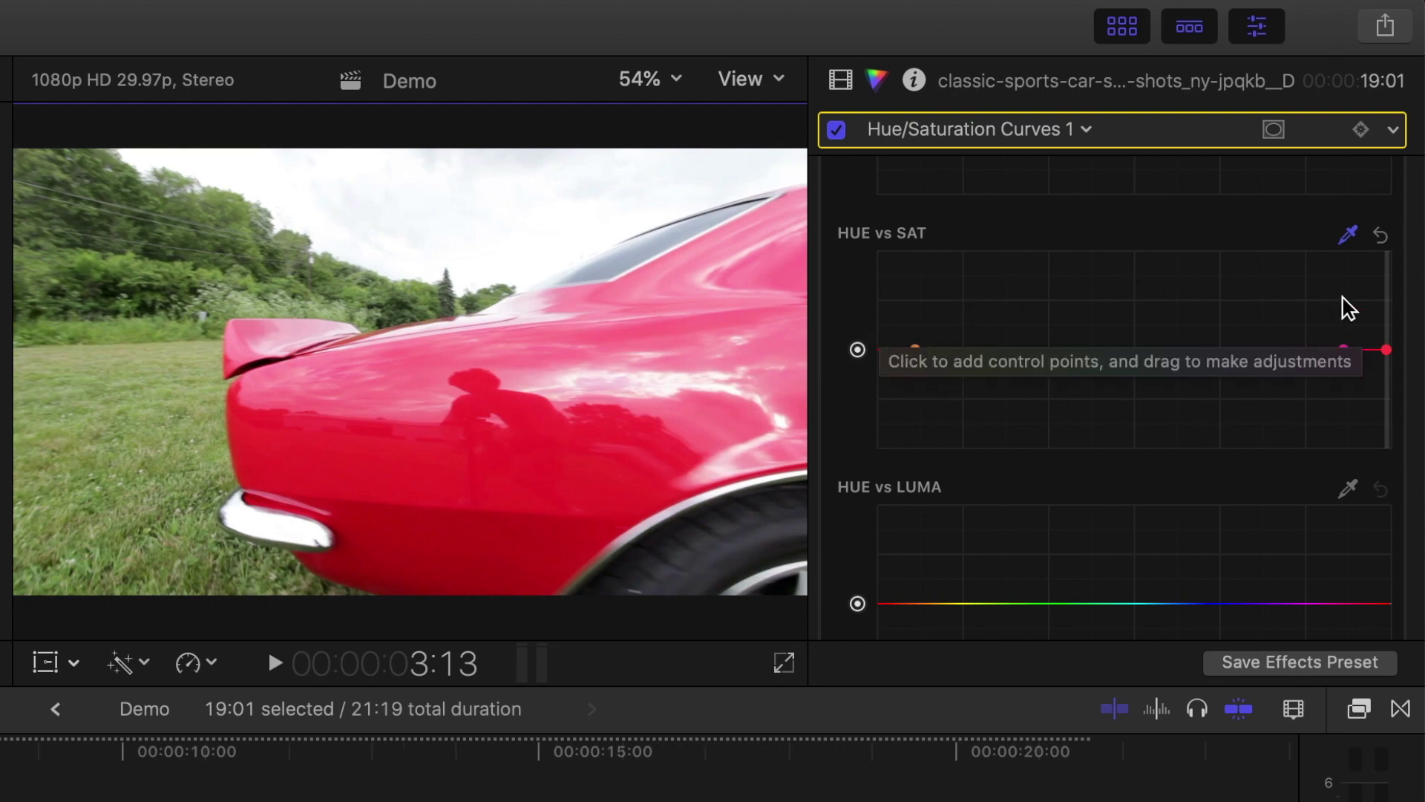
drag(1345, 350, 1345, 449)
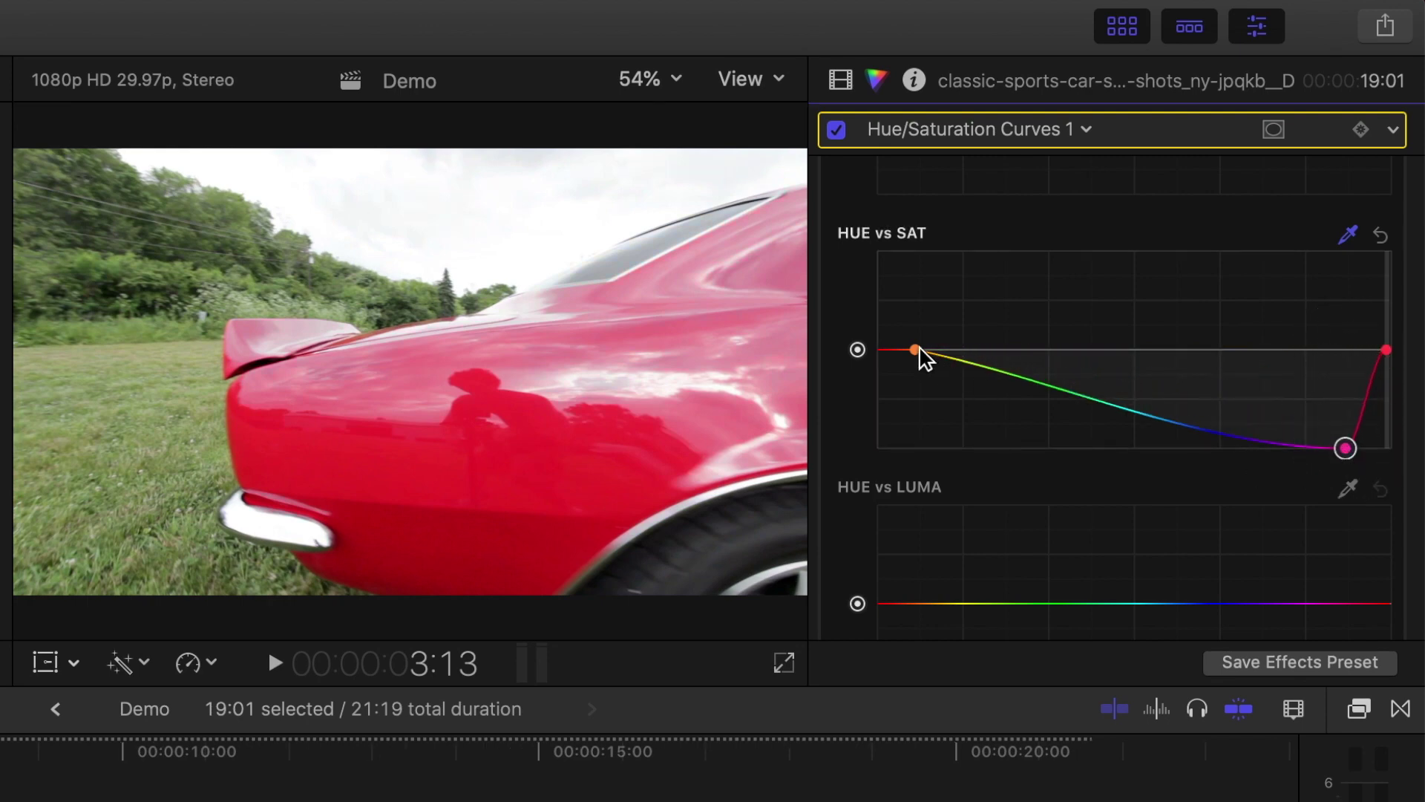
mouse_move(915, 349)
mouse_down()
mouse_move(915, 448)
mouse_move(943, 448)
mouse_up()
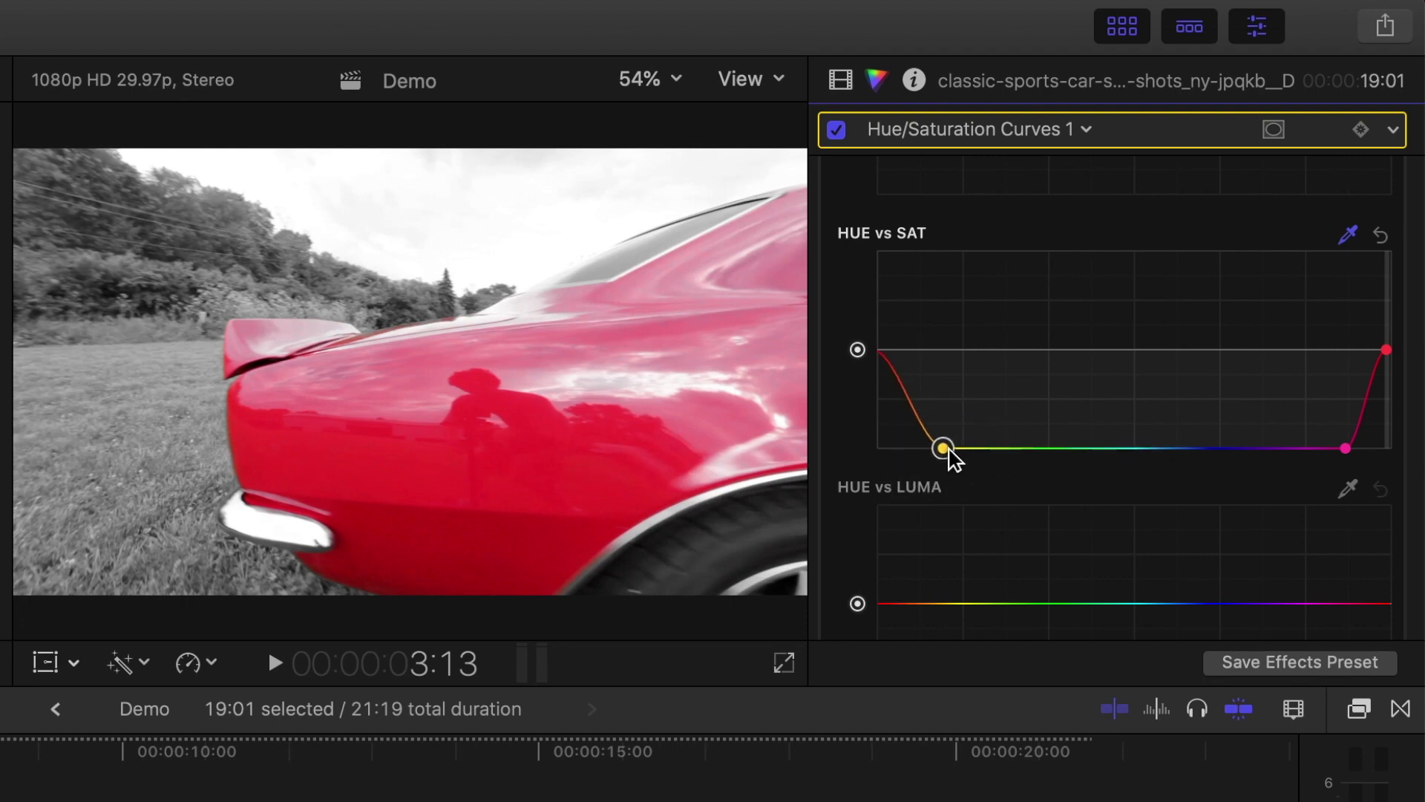
drag(1346, 448, 1319, 448)
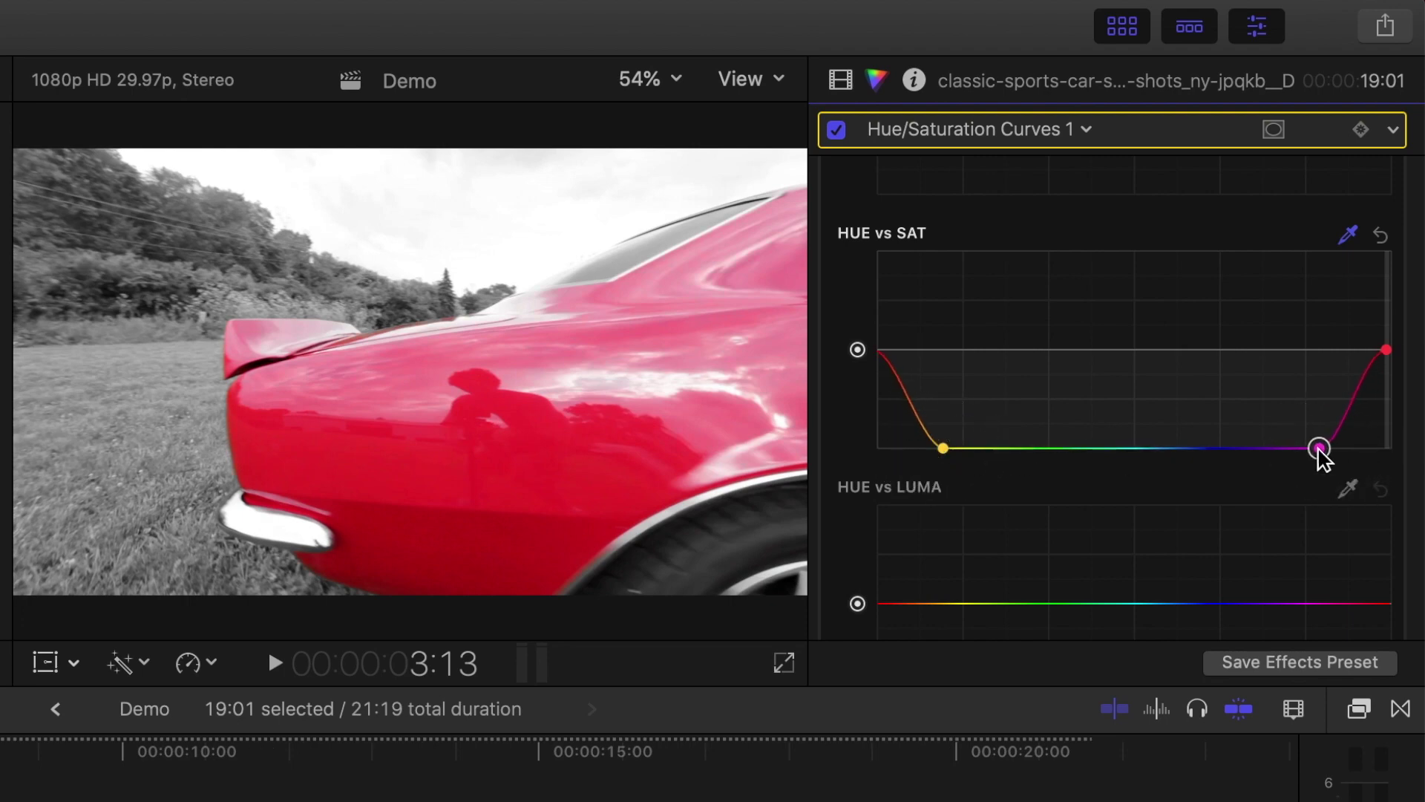
drag(1391, 359, 1389, 320)
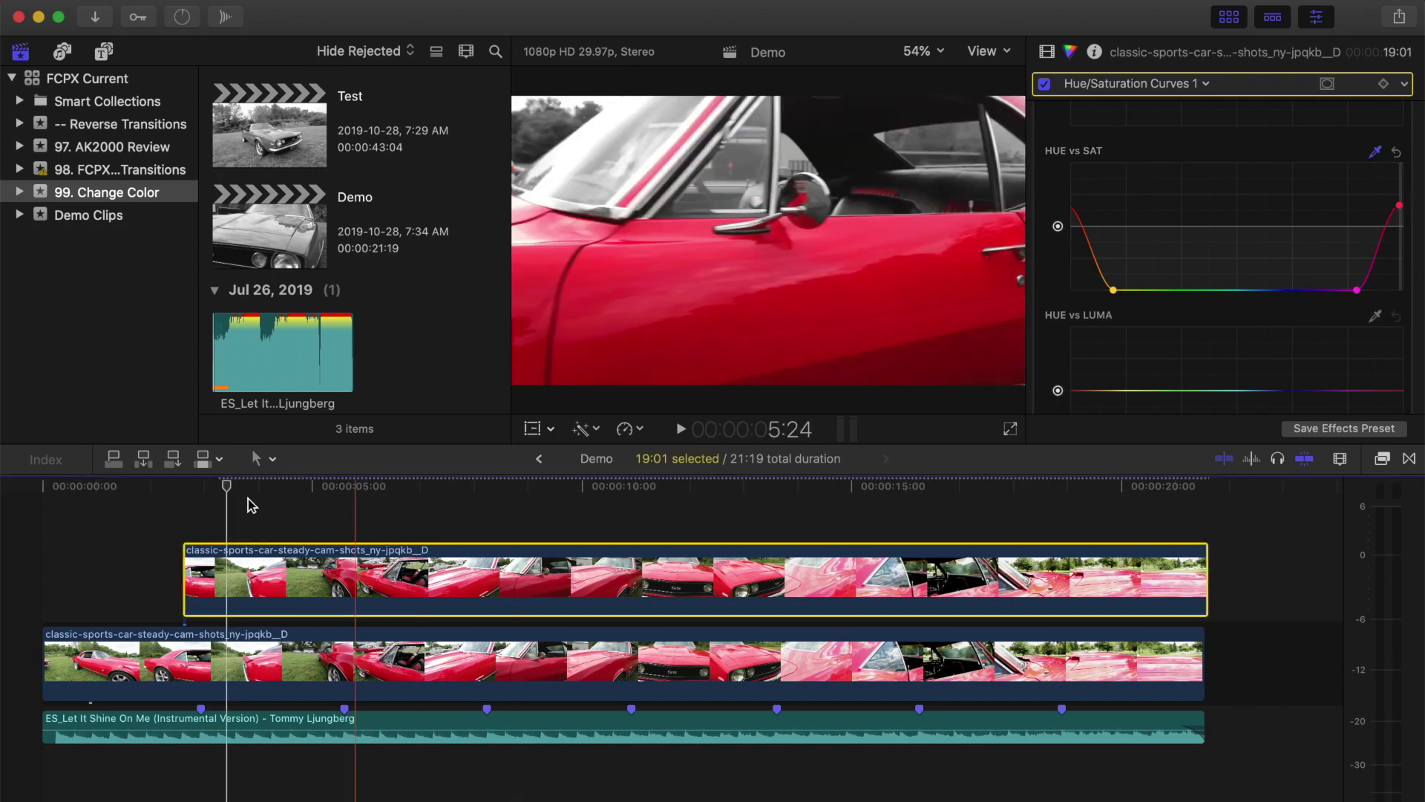
Zoom in at the top copy's start and blade it ten times into short, equal pieces.
drag(224, 486, 185, 496)
key(super+equal)
key(super+equal)
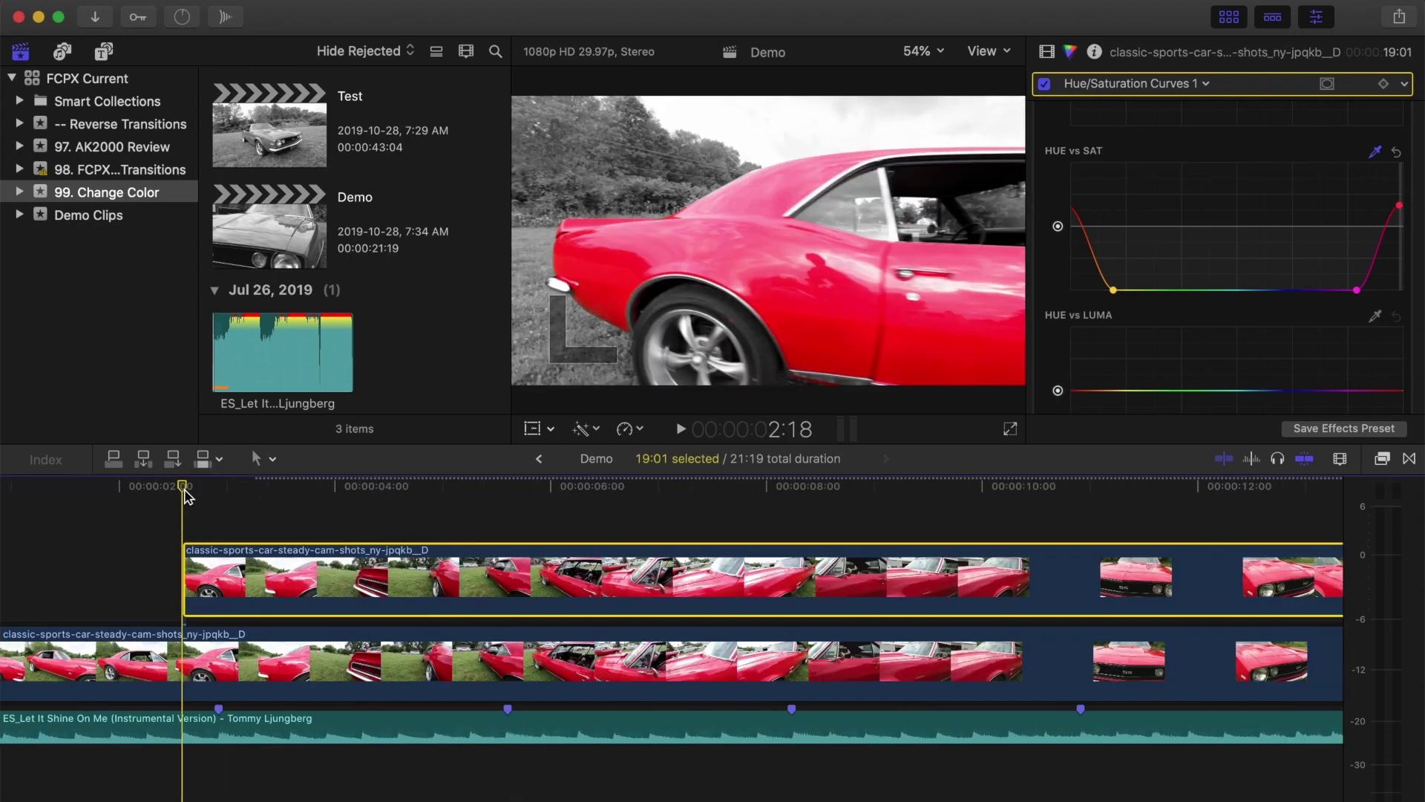
key(super+equal)
key(super+equal)
key(super+equal)
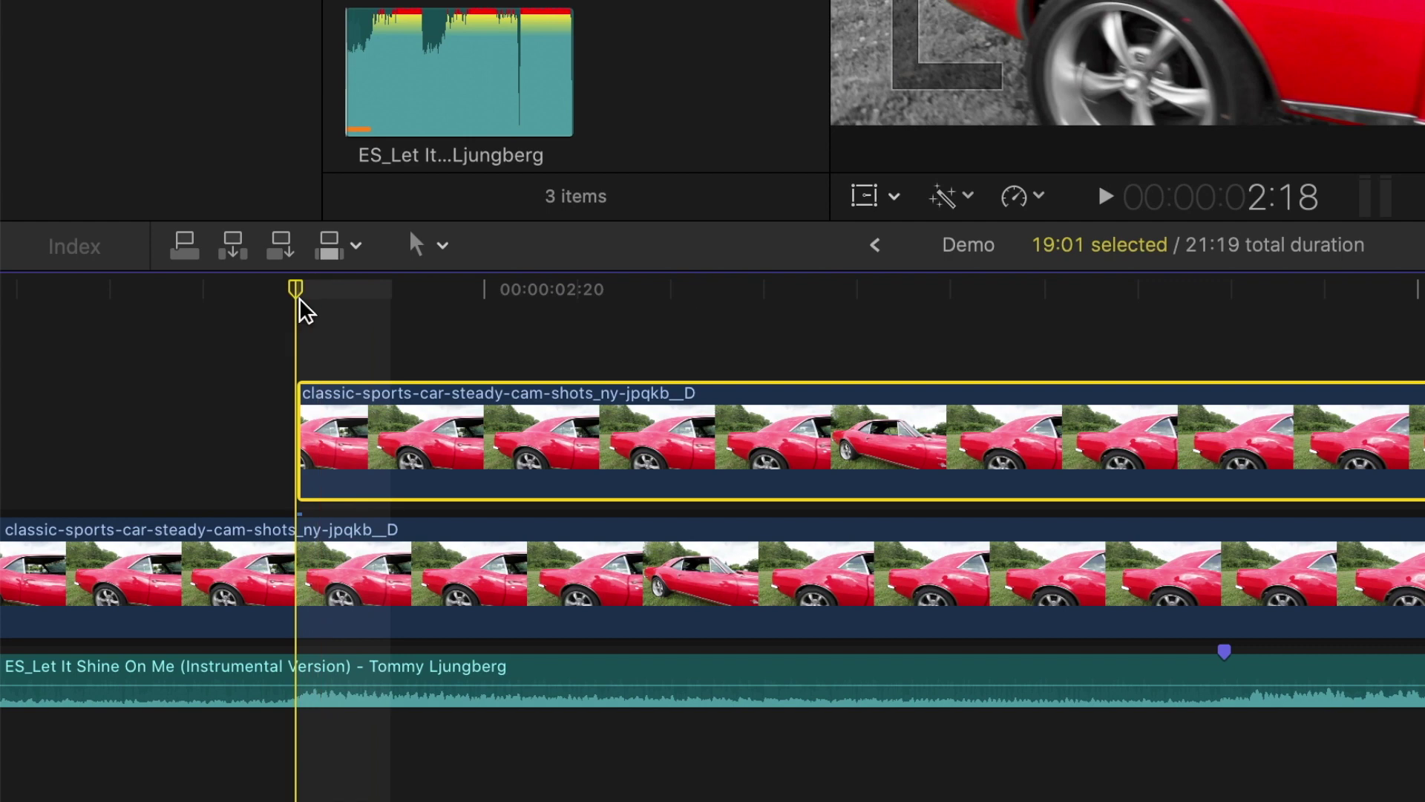
click(391, 439)
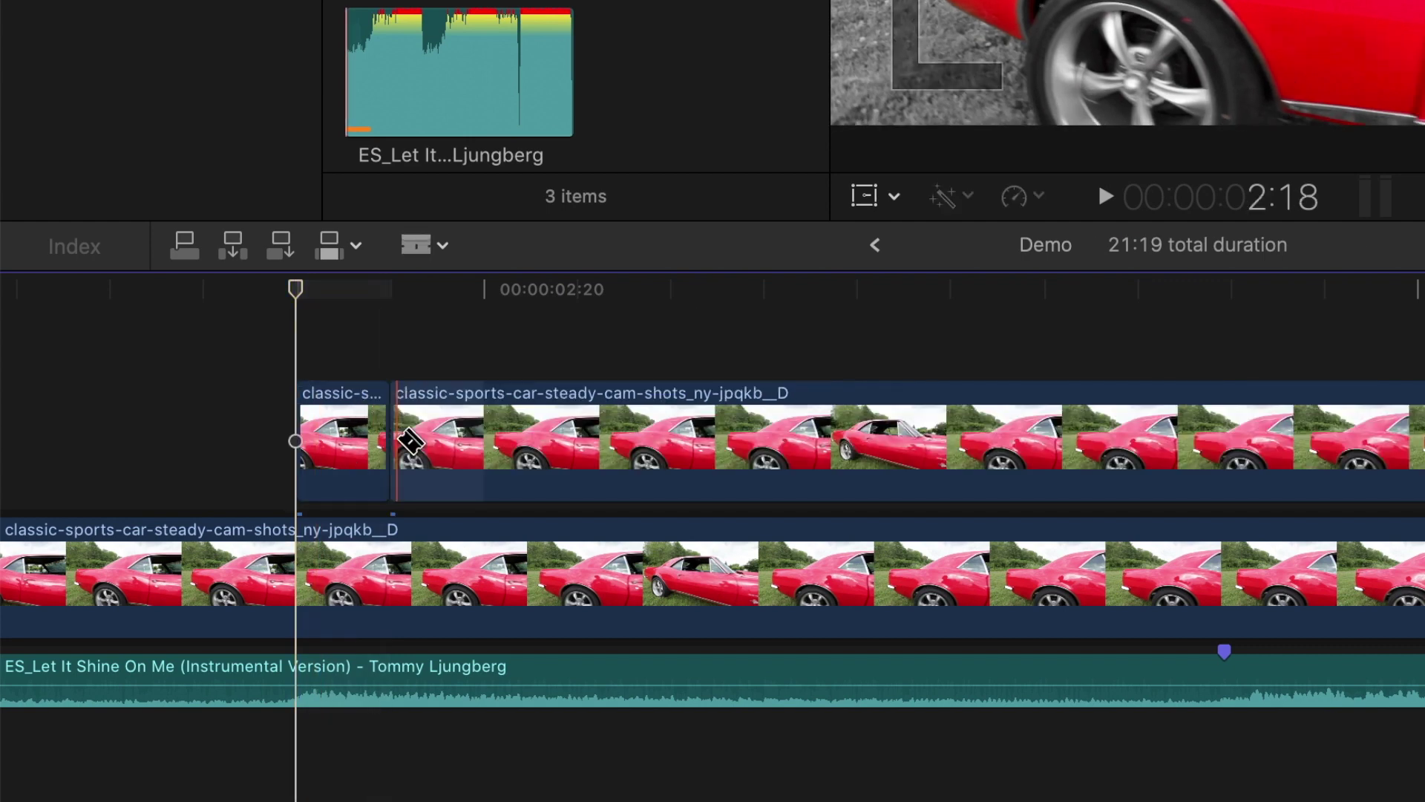
click(484, 441)
click(577, 441)
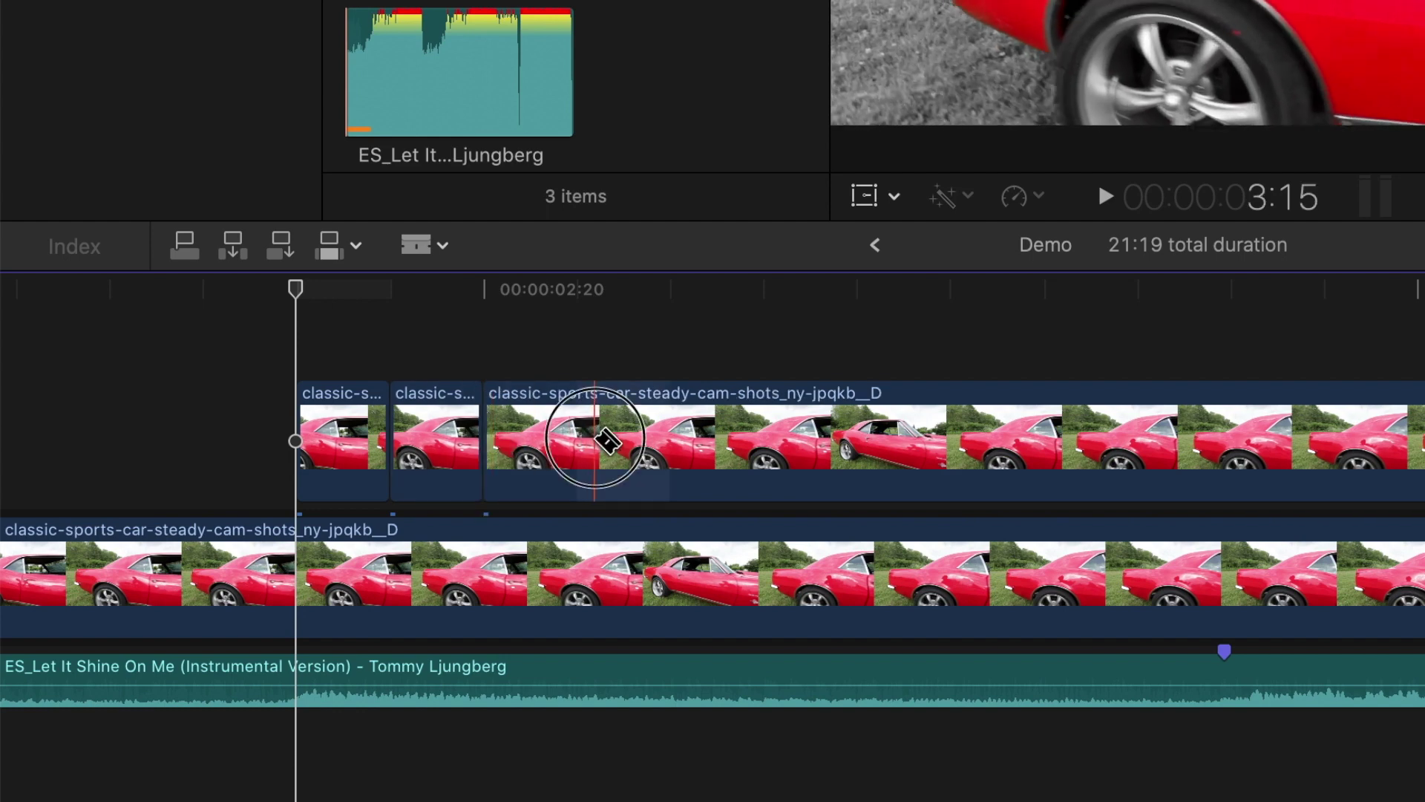
click(670, 441)
click(787, 441)
click(857, 441)
click(951, 441)
click(1045, 440)
click(1139, 441)
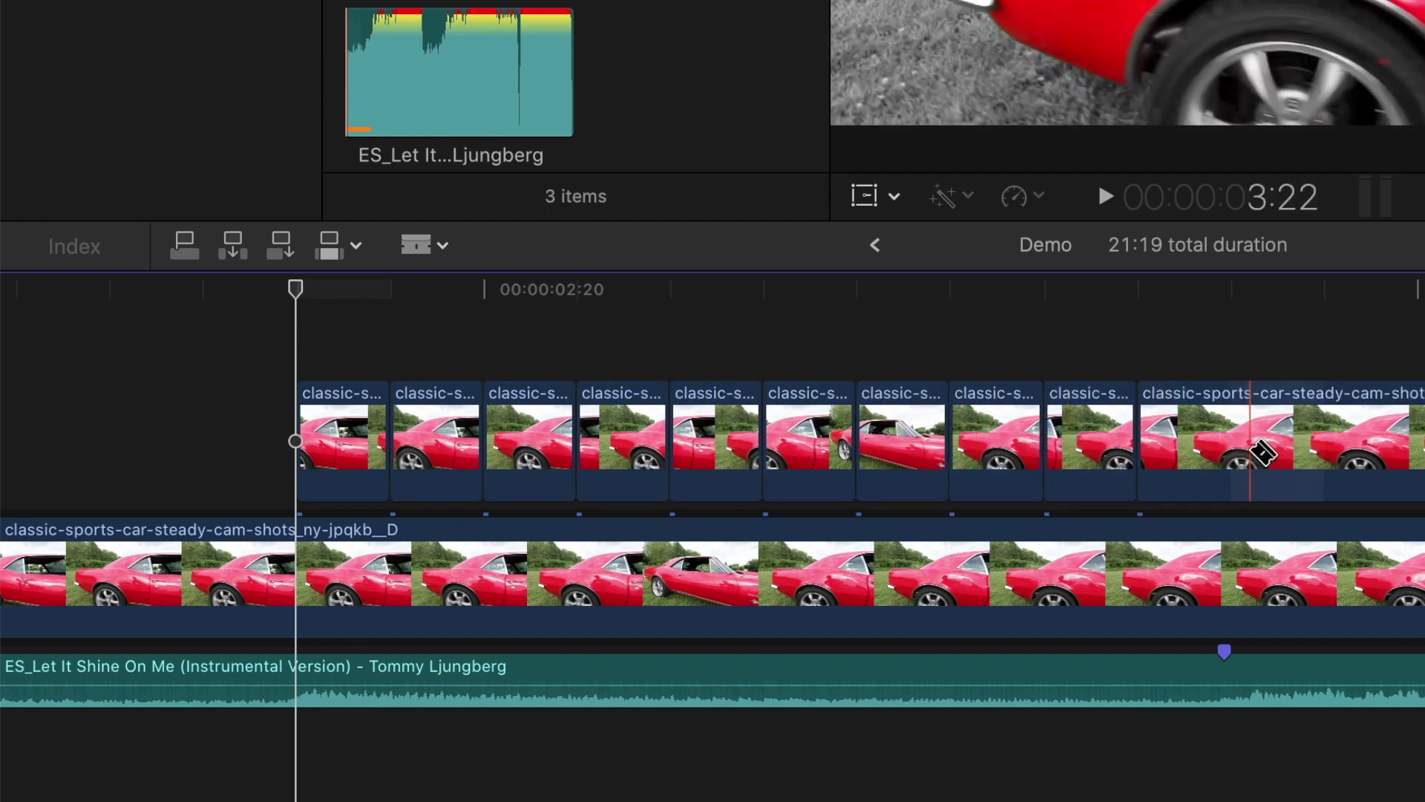
click(1233, 416)
key(a)
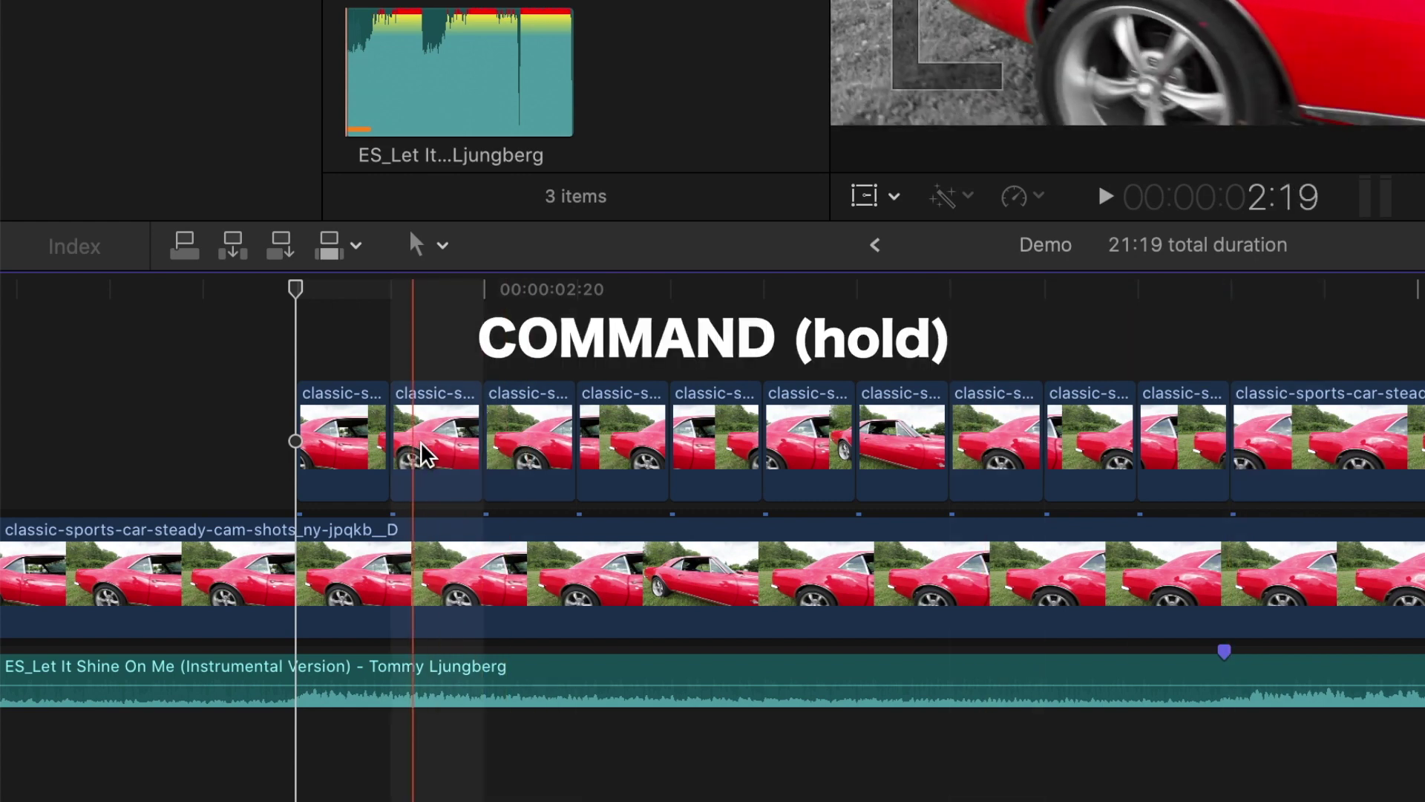
Delete the 2nd, 4th, 6th, 8th and 10th short pieces of the top copy.
super+click(441, 449)
super+click(646, 454)
super+click(779, 450)
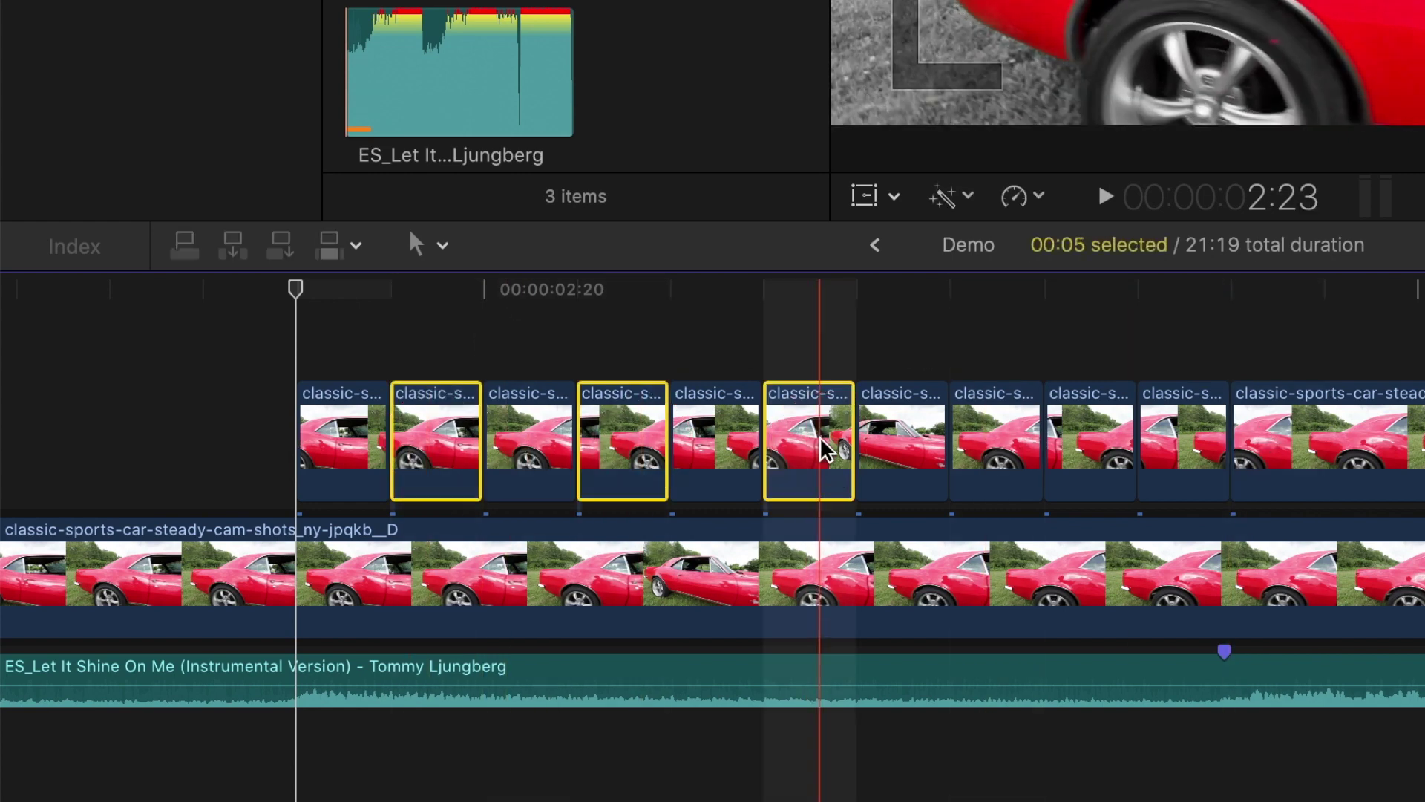
super+click(1006, 443)
super+click(1184, 447)
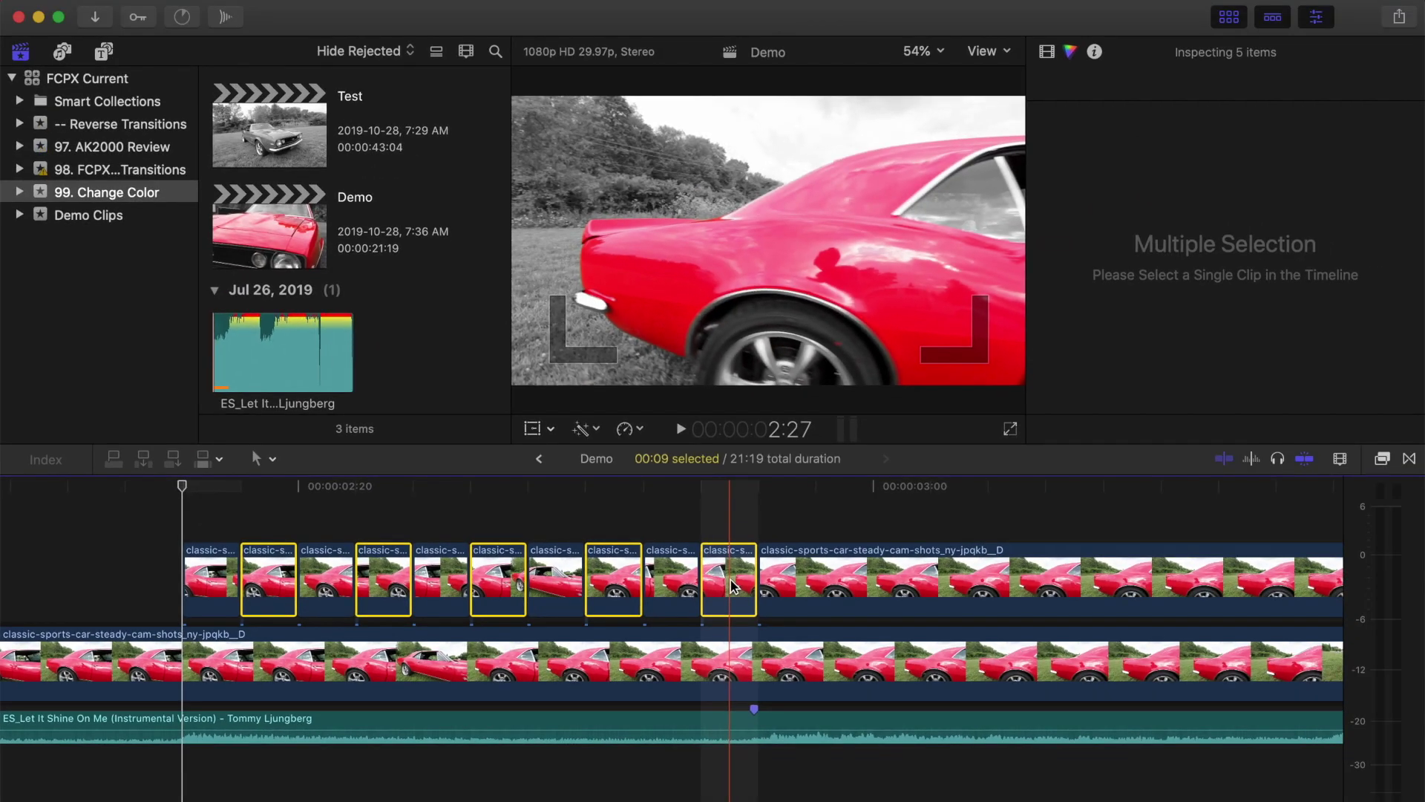
key(Delete)
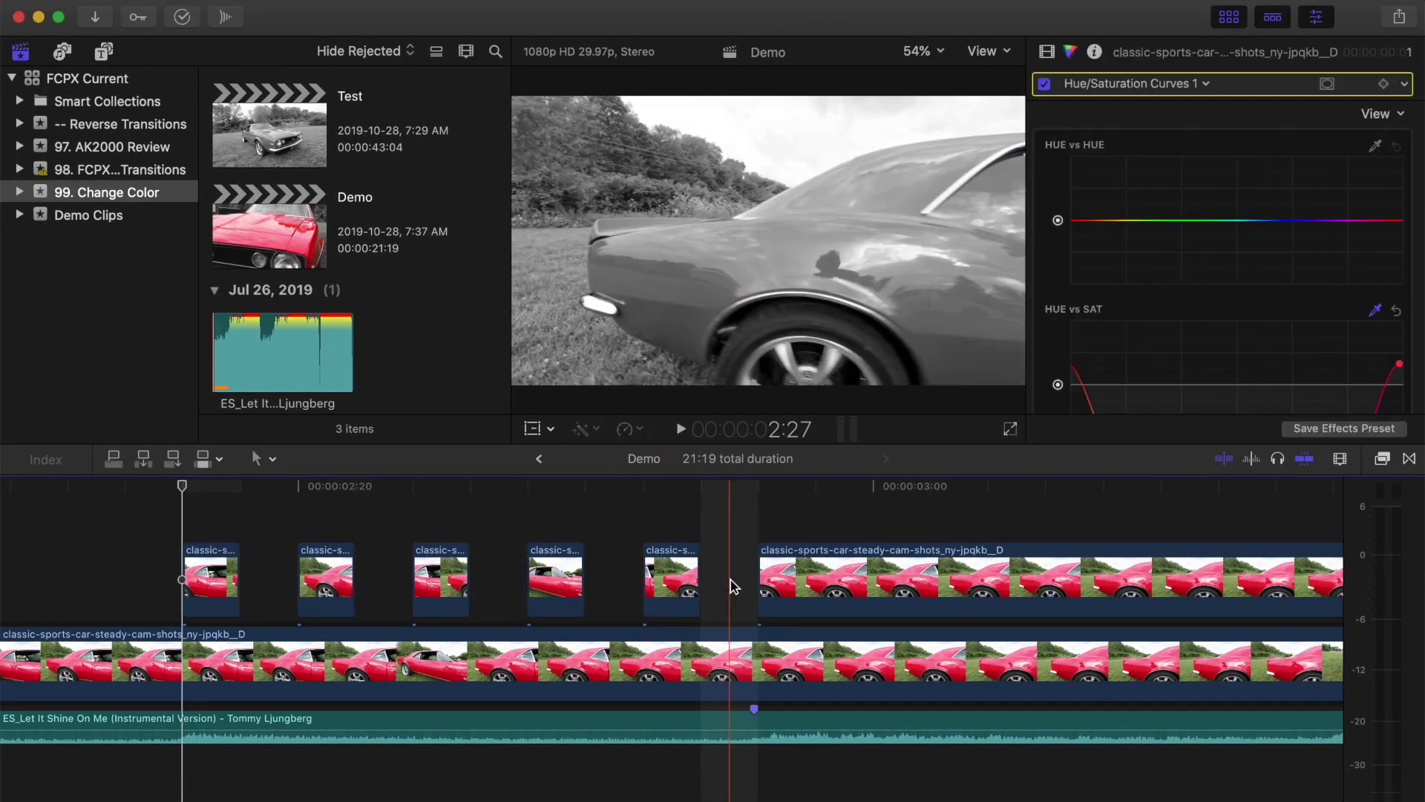
key(super+minus)
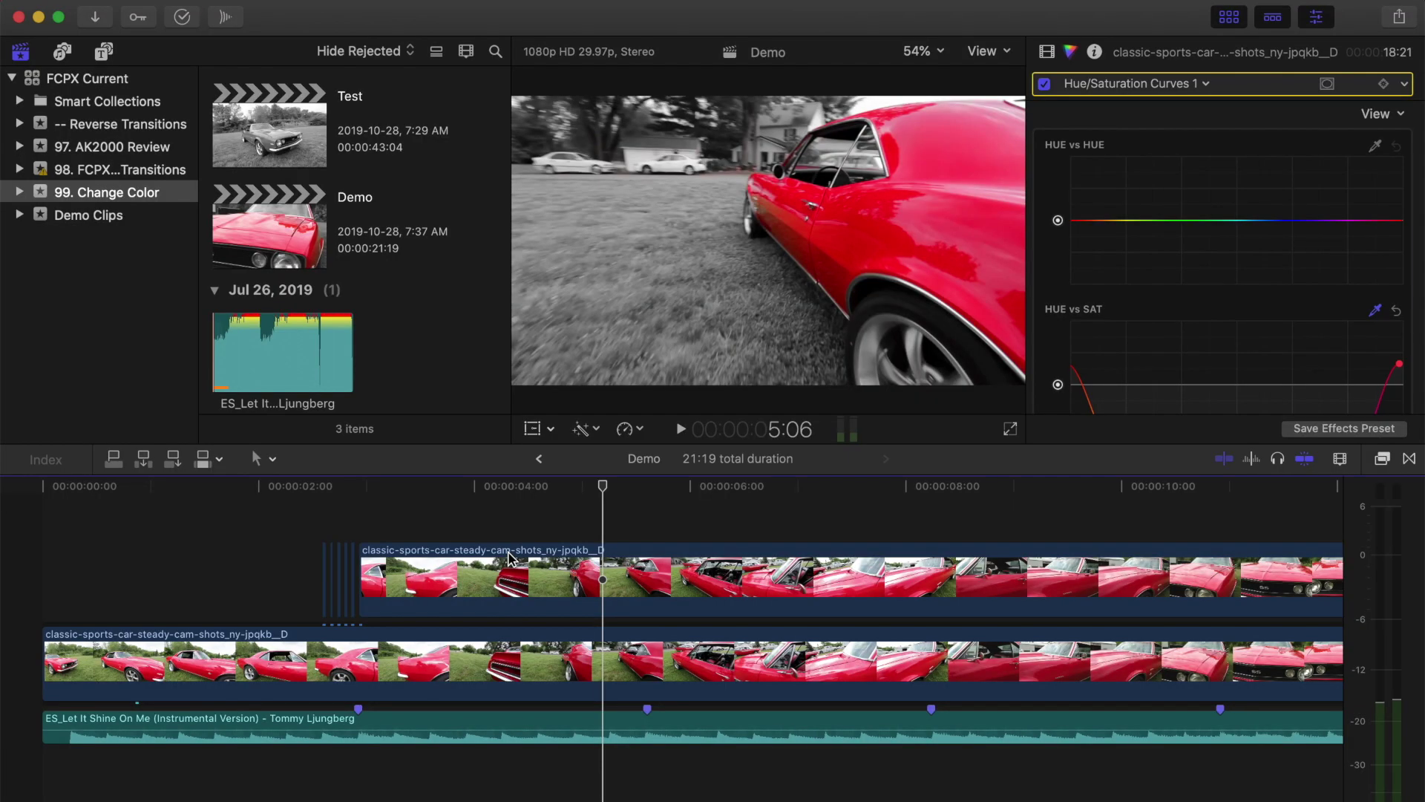
Duplicate the upper car clip above it and trim the copy's start to 5:08.
click(602, 582)
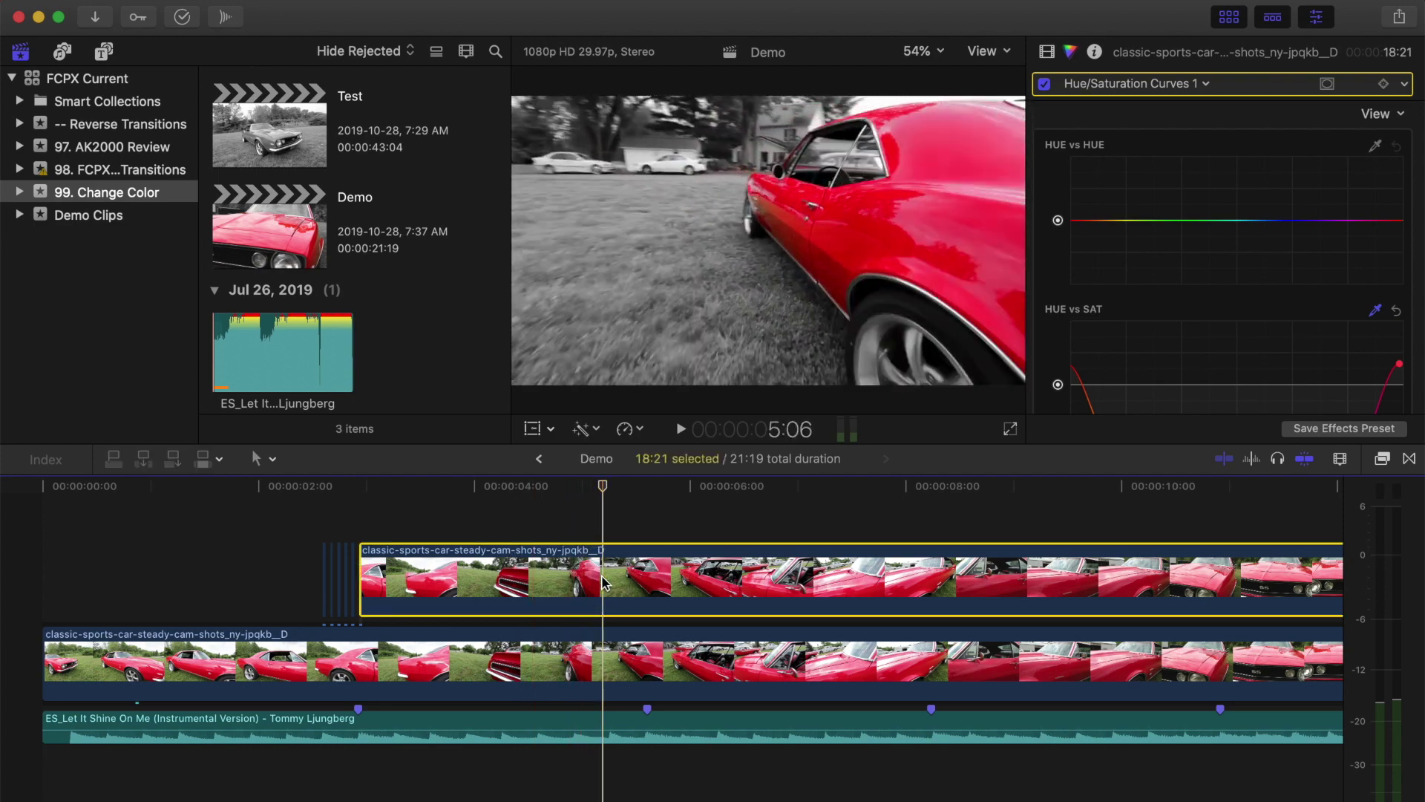
drag(603, 582, 603, 512)
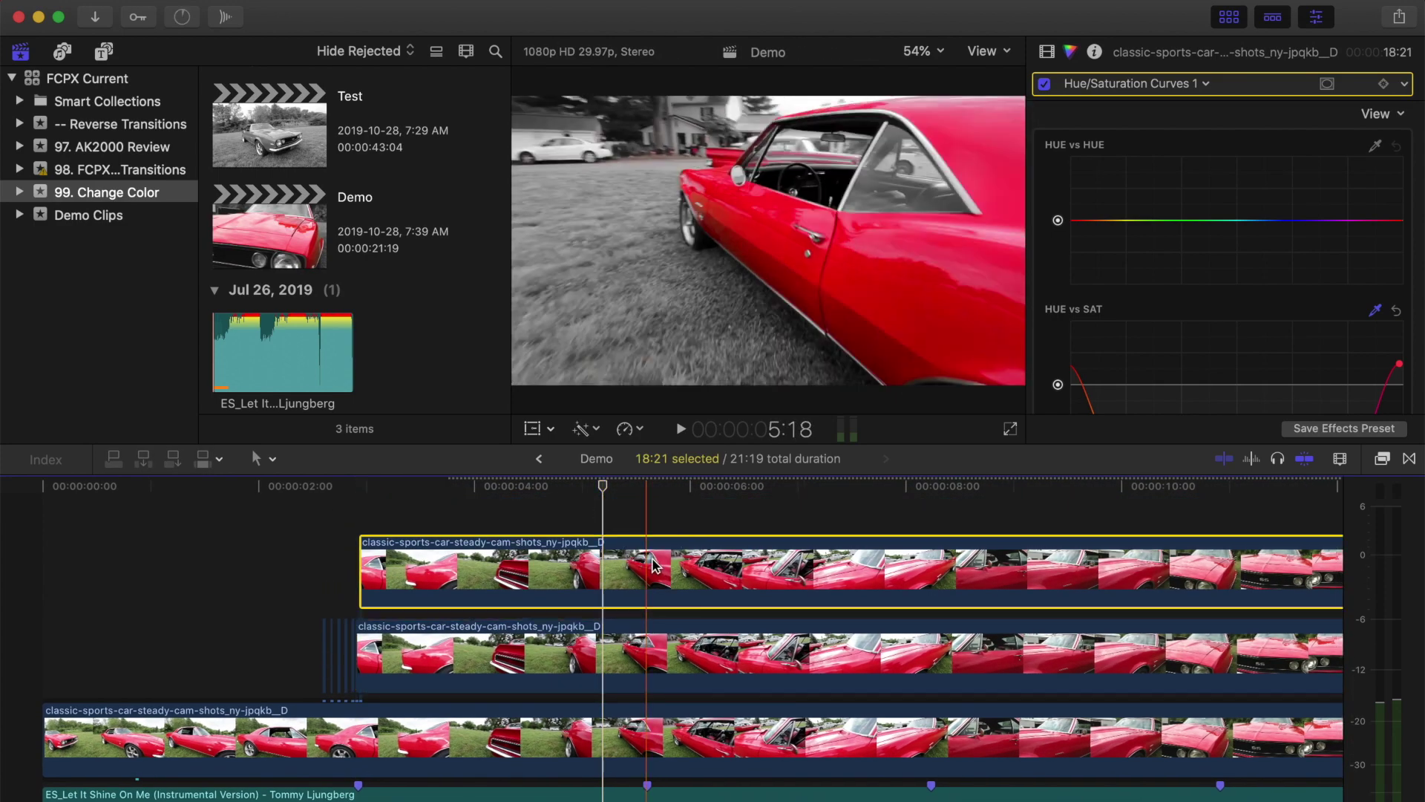
key(alt+bracketleft)
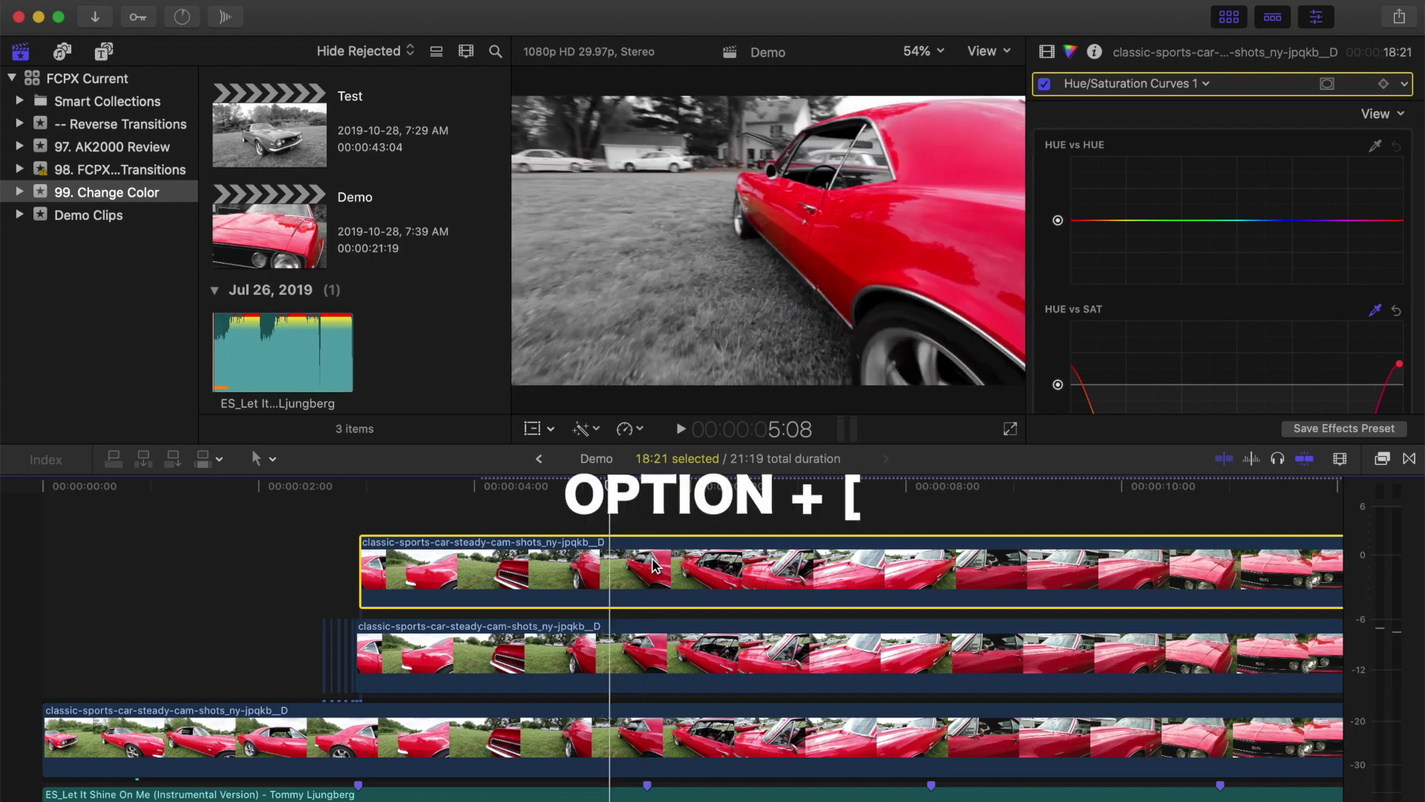
key(alt+bracketleft)
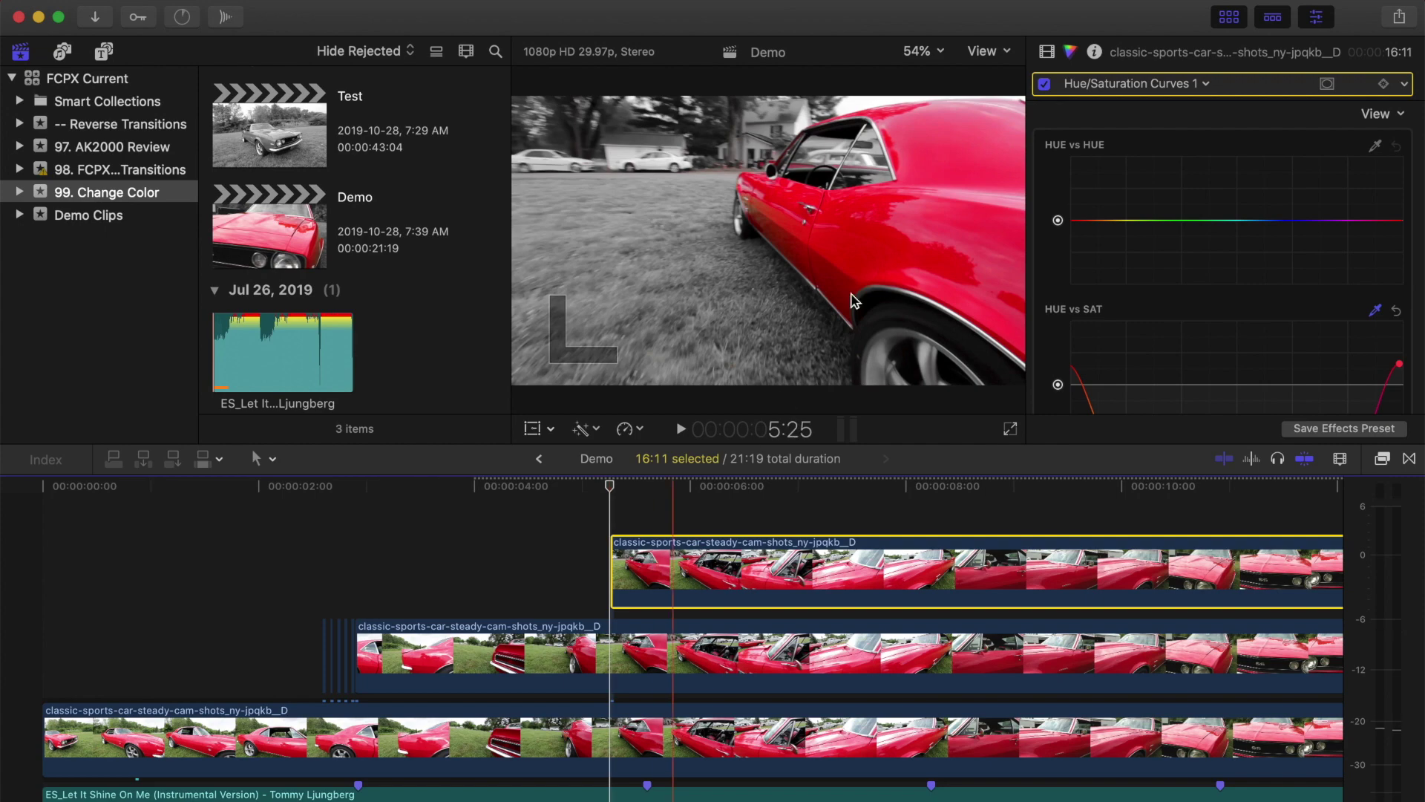
Delete the Hue/Saturation Curves effect from the new copy so it plays in full colour.
click(1046, 51)
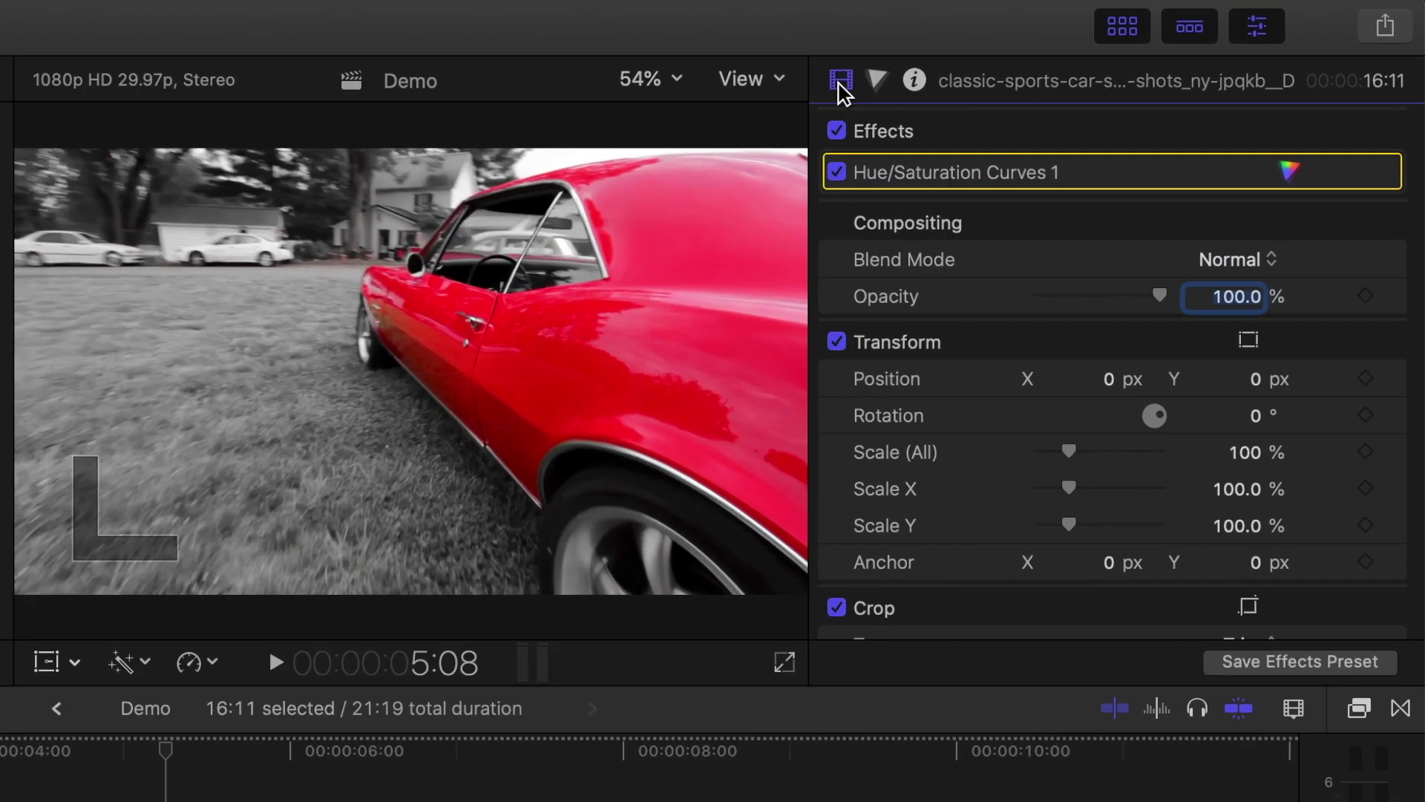
click(935, 174)
key(Delete)
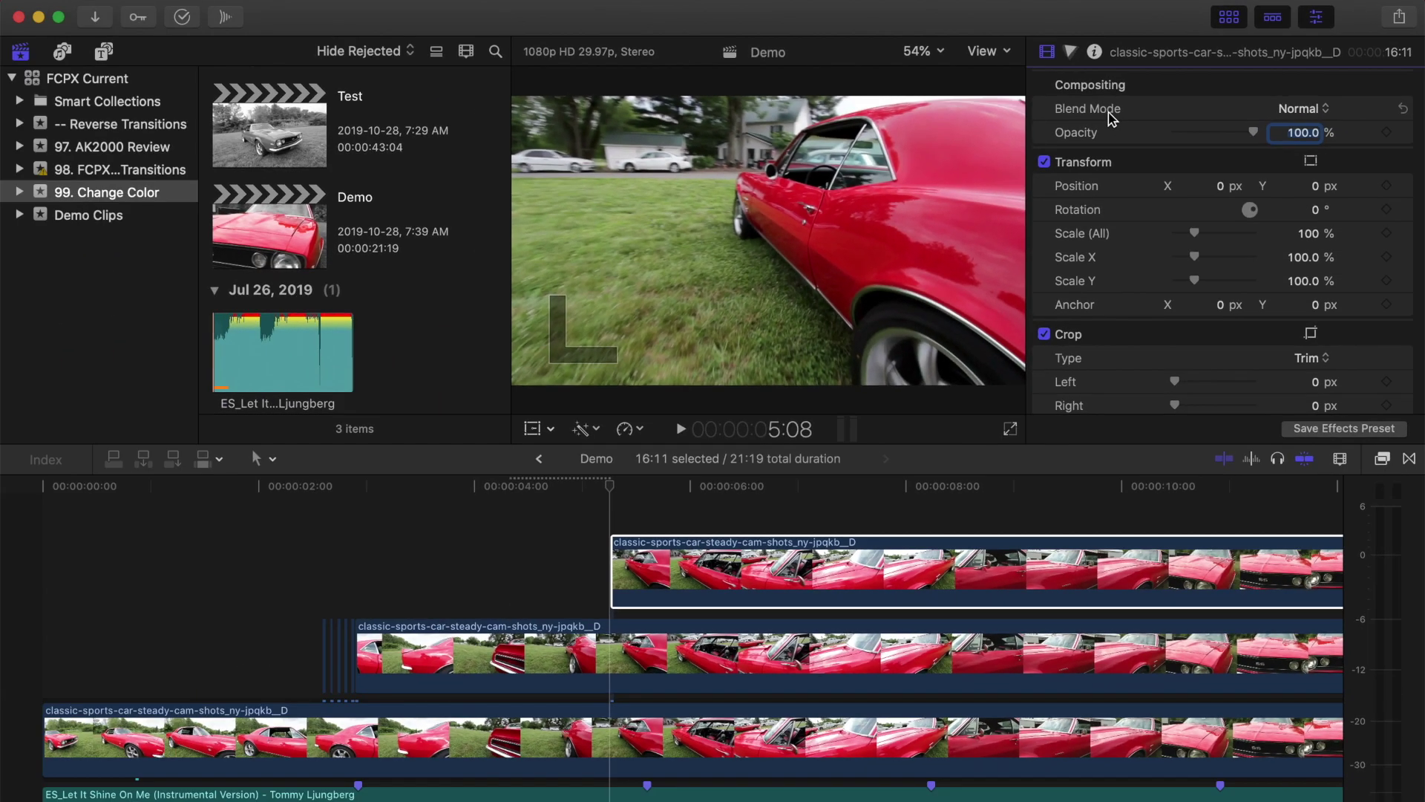
key(super+equal)
key(super+equal)
key(super+equal)
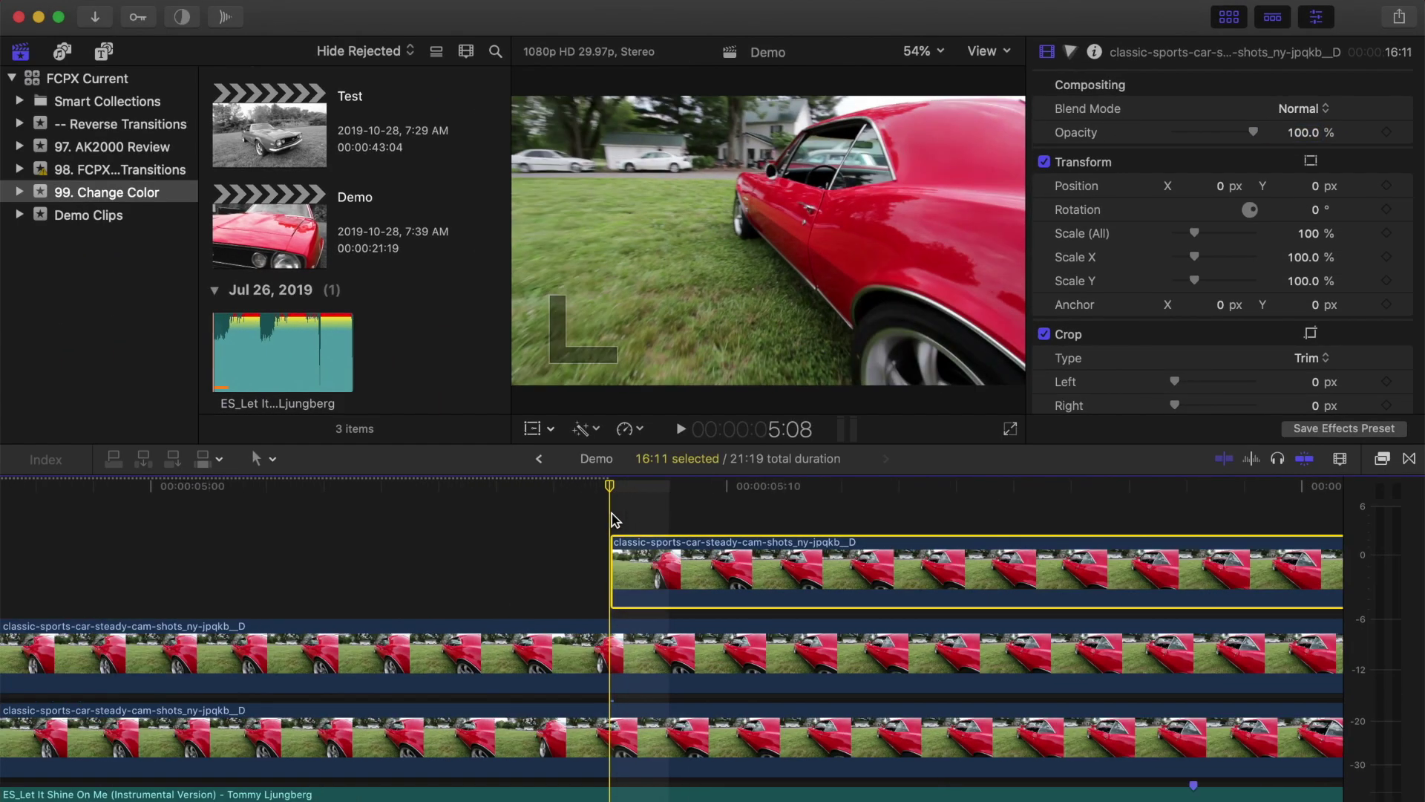
Blade the start of the full-colour top clip into nine one-frame cuts.
key(b)
click(527, 569)
click(584, 569)
click(642, 570)
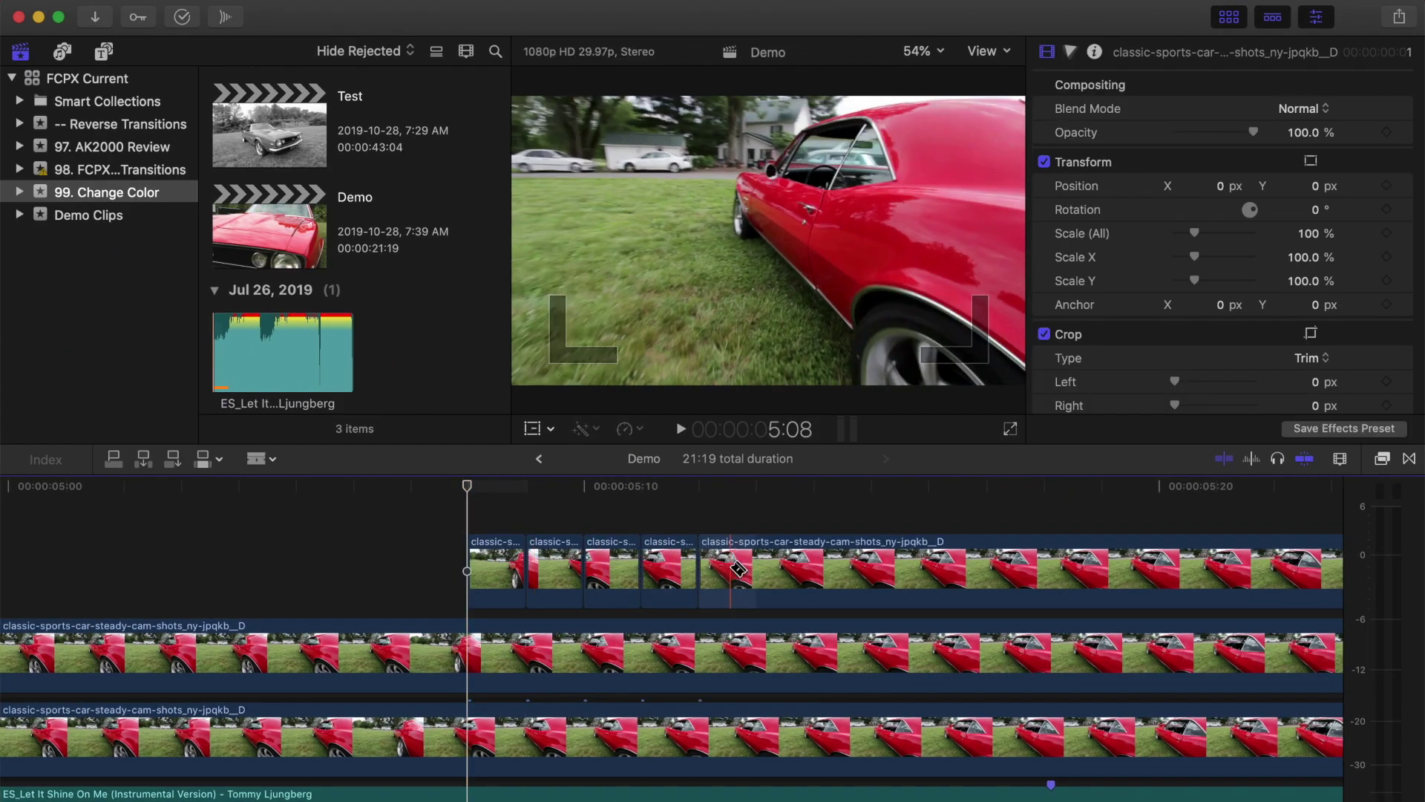
click(699, 569)
click(815, 570)
click(872, 569)
click(929, 570)
click(987, 569)
click(1045, 569)
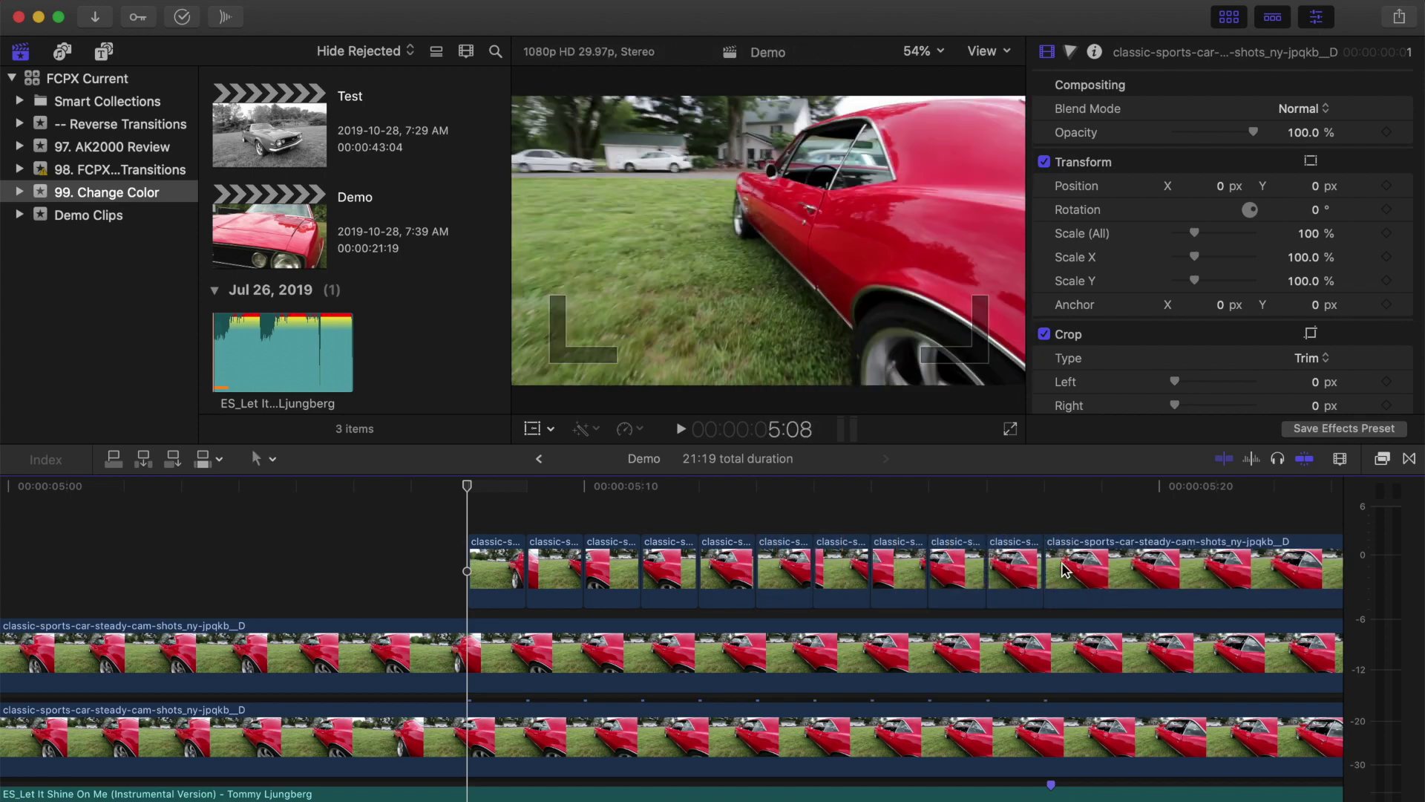
key(a)
Delete five alternating one-frame pieces to leave flickering gaps.
click(554, 569)
super+click(669, 569)
super+click(785, 569)
super+click(899, 570)
super+click(1014, 569)
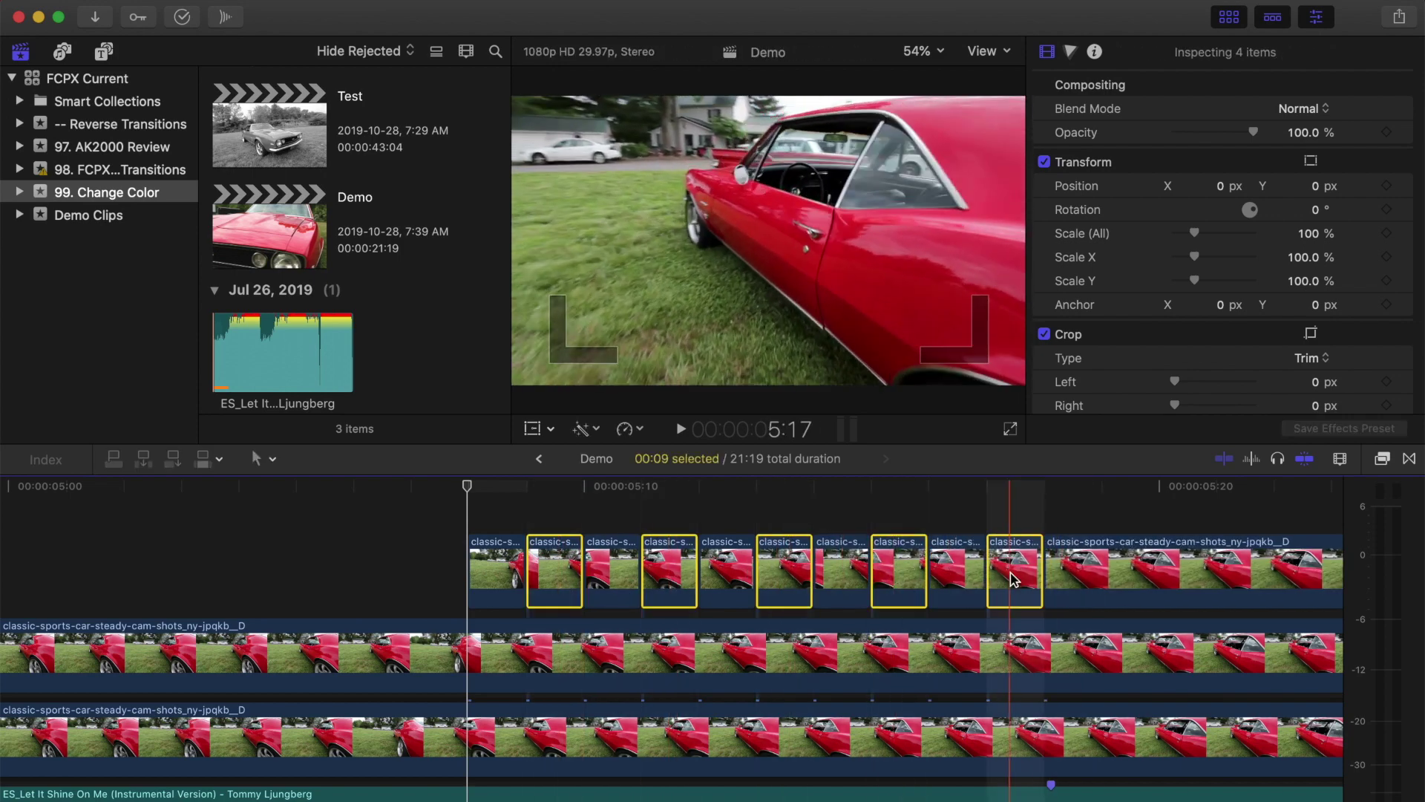
key(Delete)
key(super+minus)
key(super+minus)
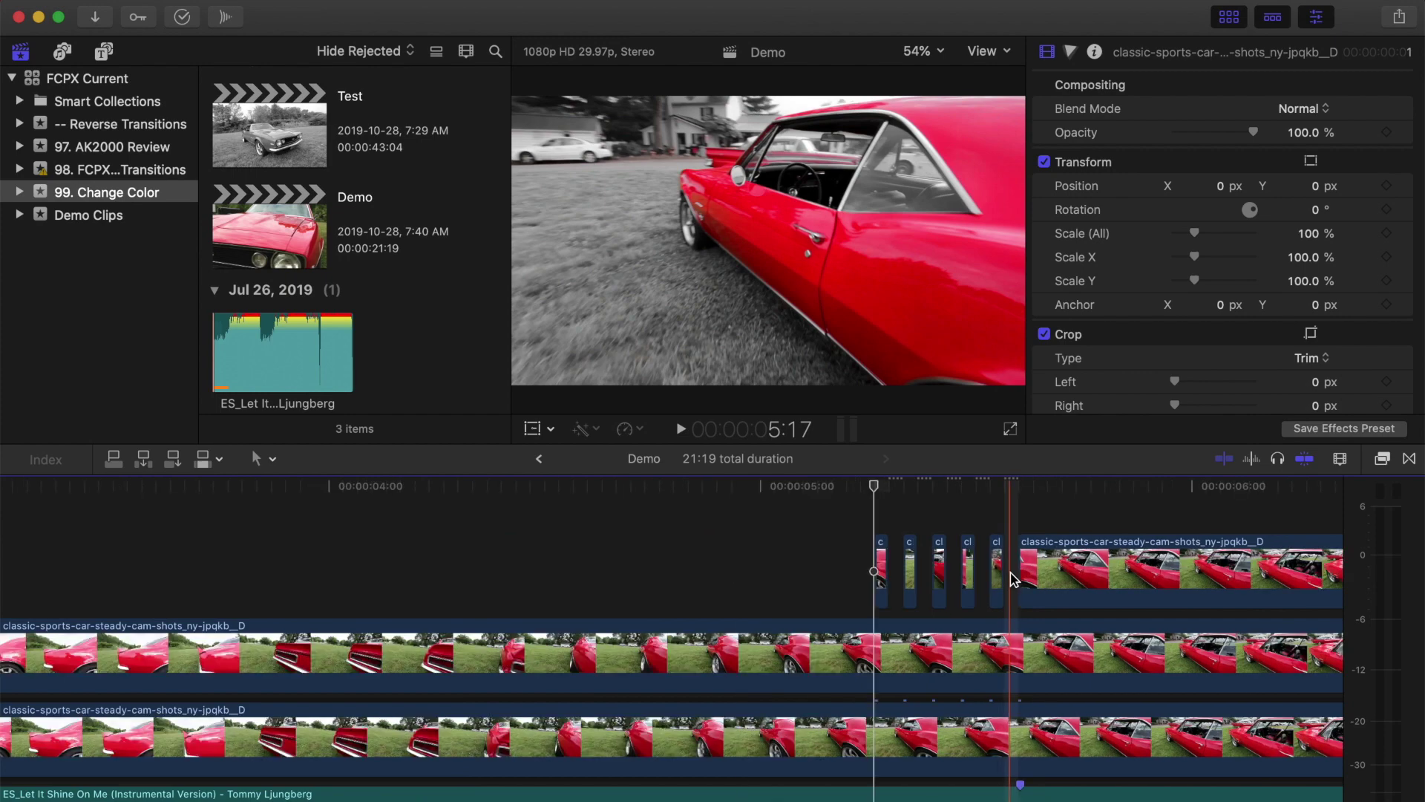
scroll(1014, 579, right, 5)
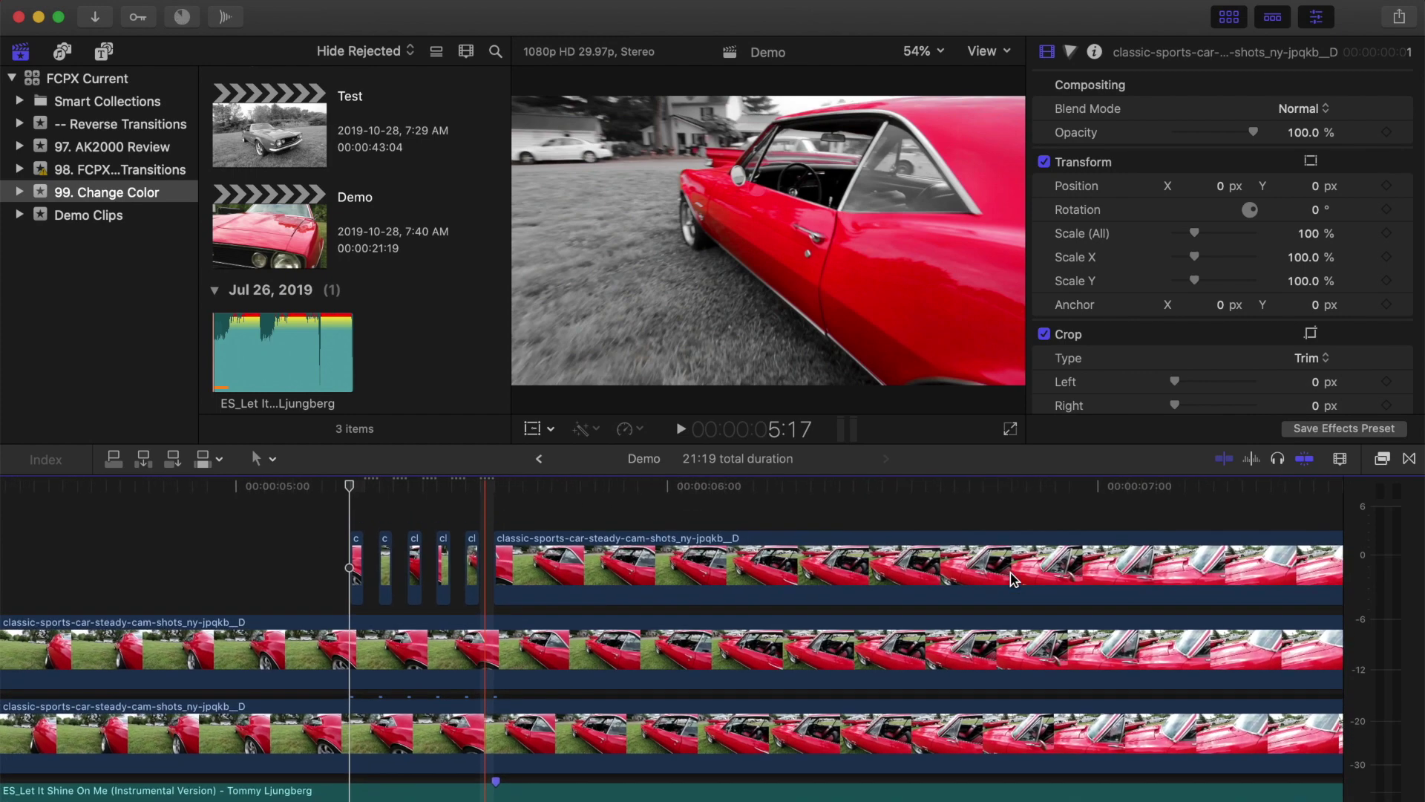
scroll(1013, 579, right, 5)
key(super+minus)
key(super+minus)
Duplicate the top car clip into a new lane and trim its start to 7:27.
click(828, 586)
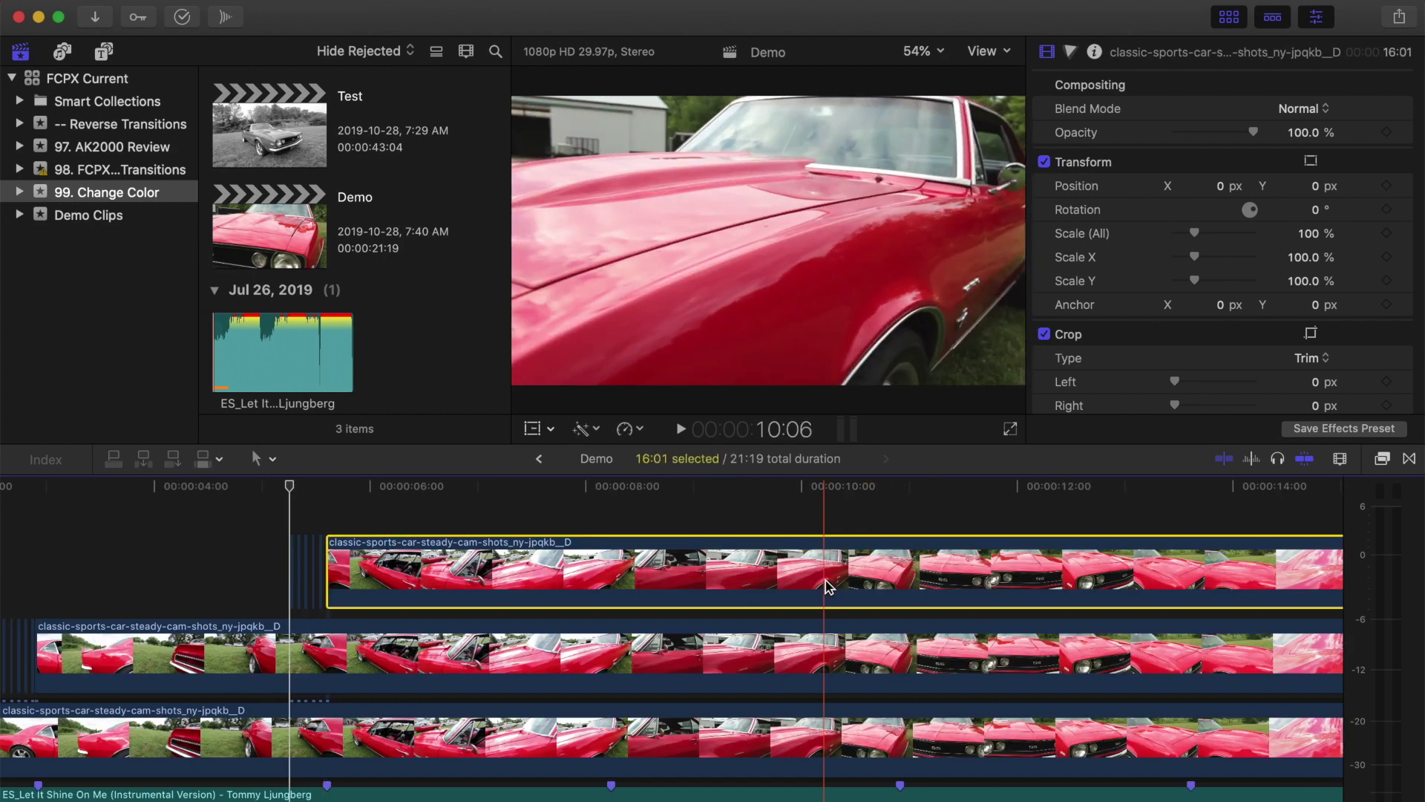
drag(827, 586, 830, 508)
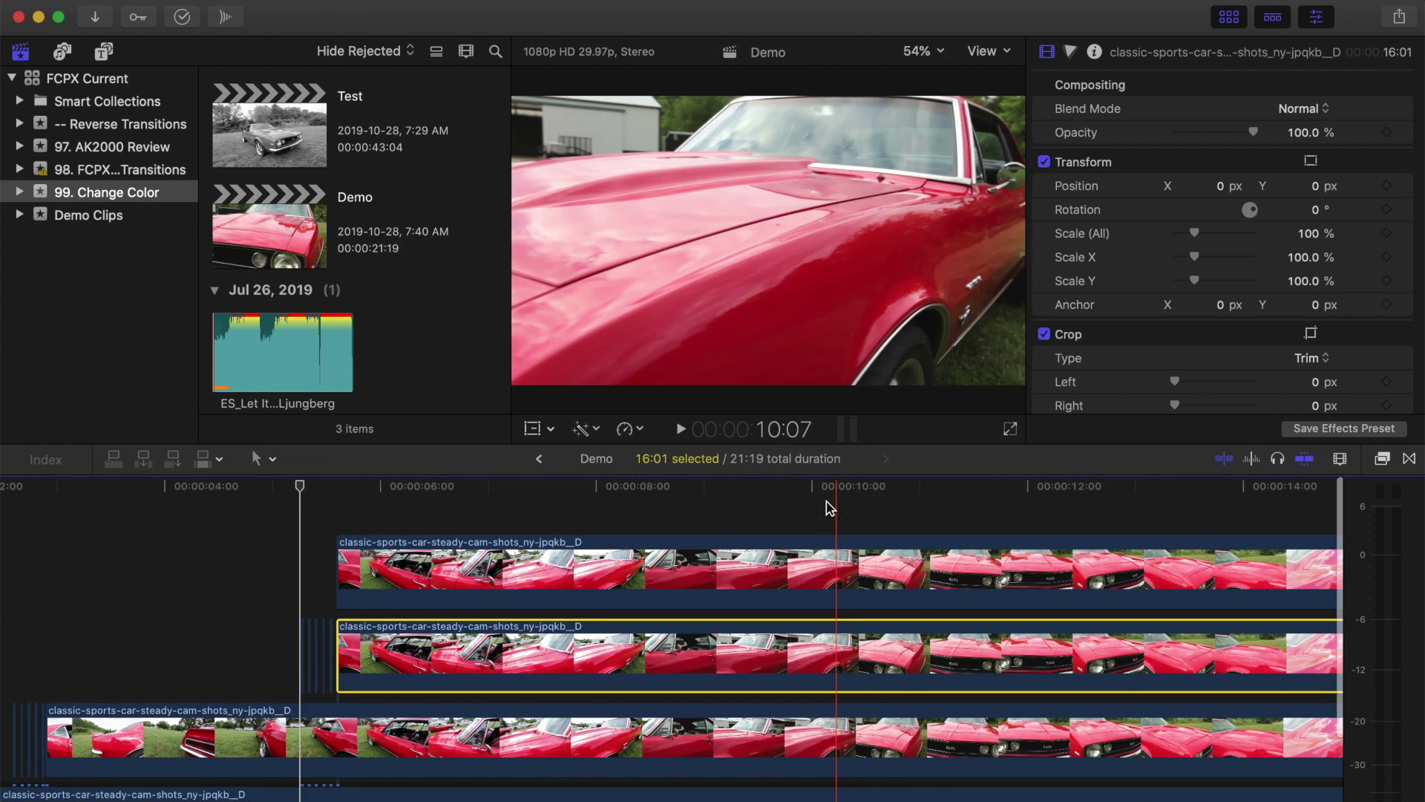
click(612, 520)
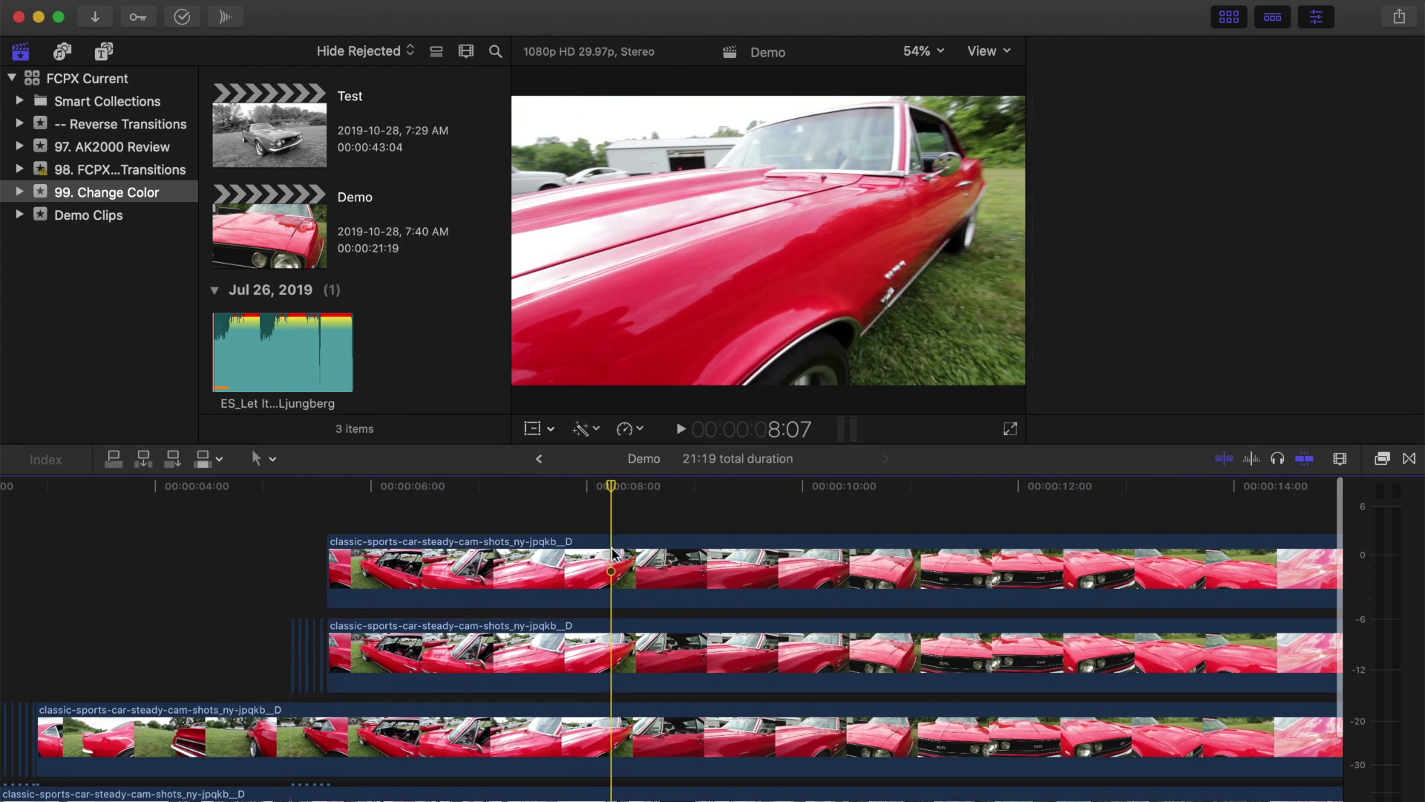
click(613, 553)
key(shift+Left)
key(alt+bracketleft)
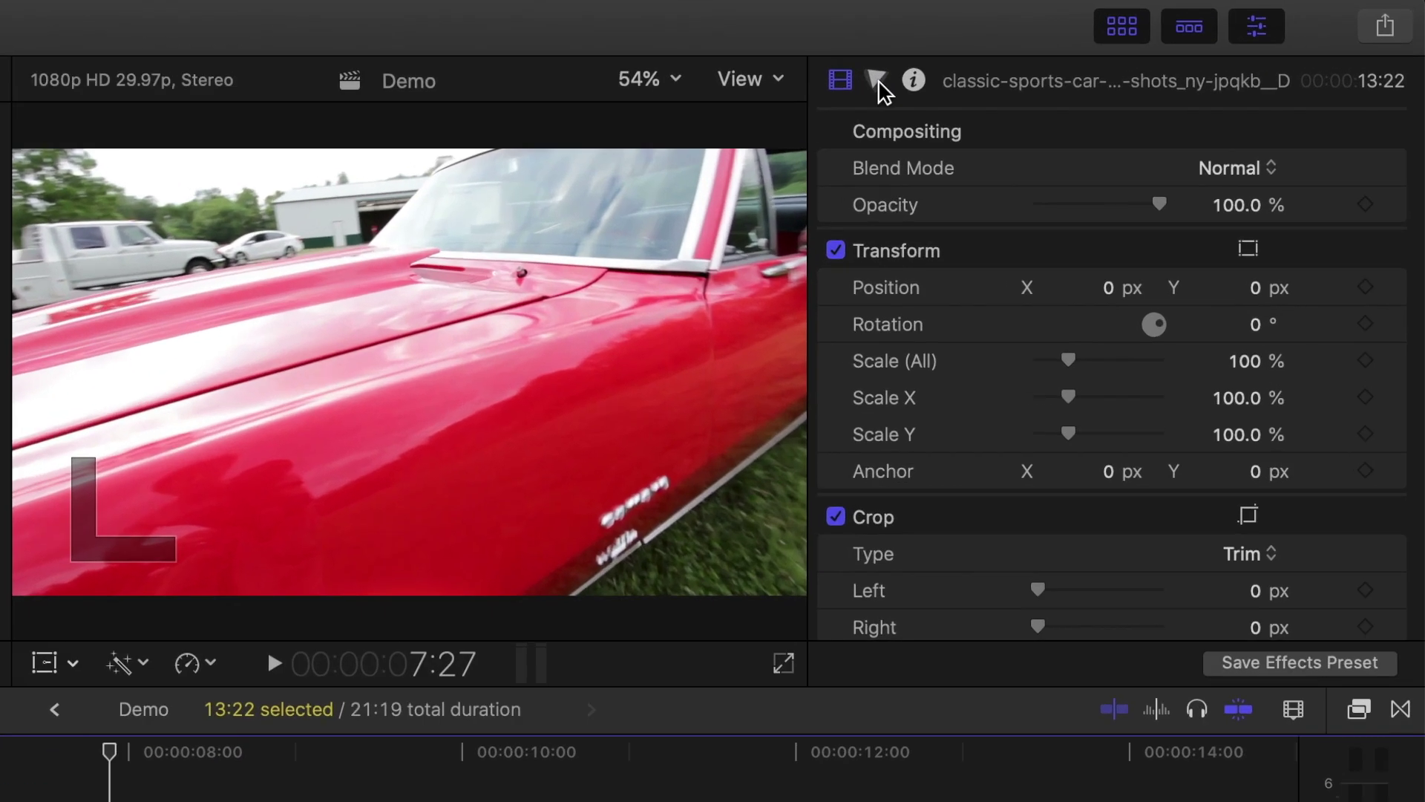
click(1071, 53)
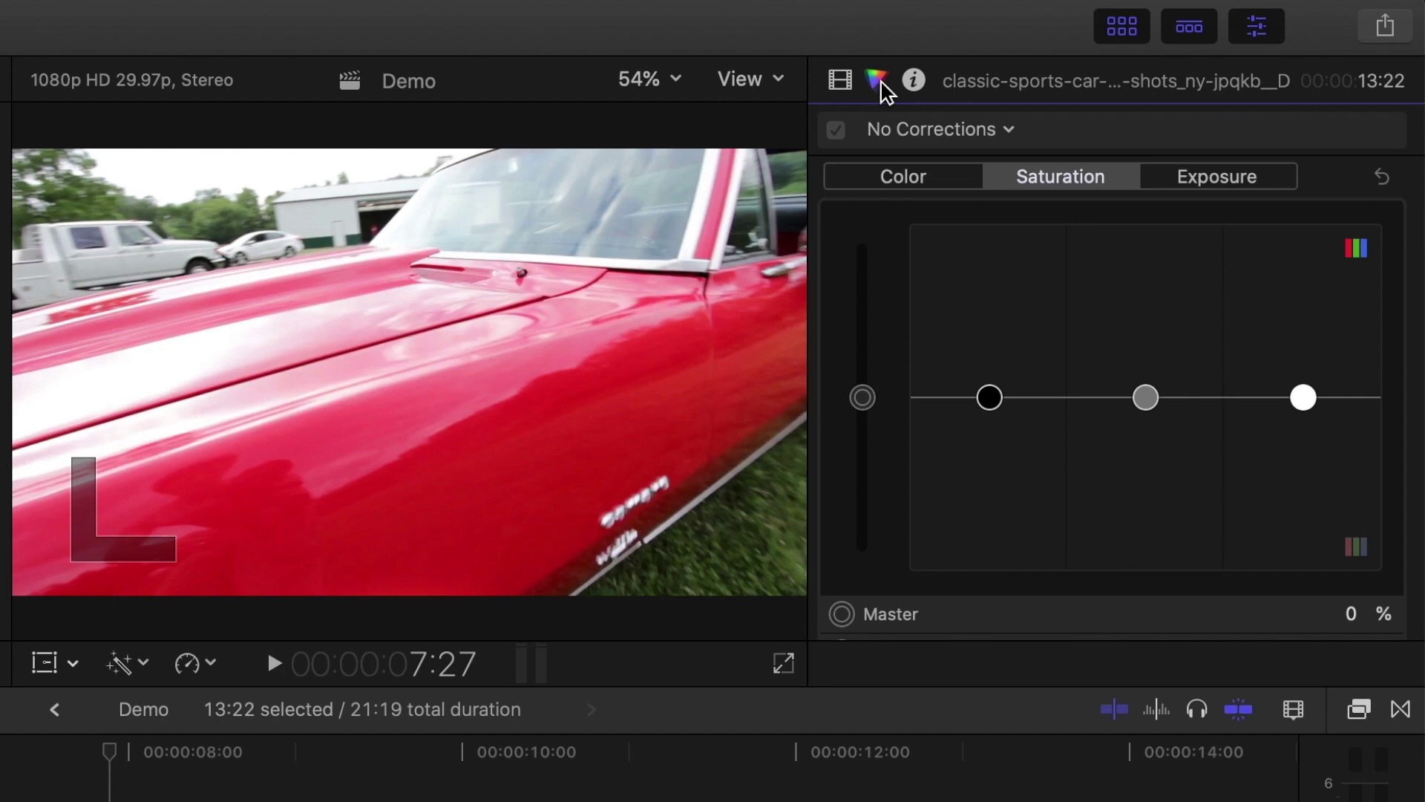
Add +Hue/Saturation Curves from the No Corrections popup to the newest top clip.
click(1009, 131)
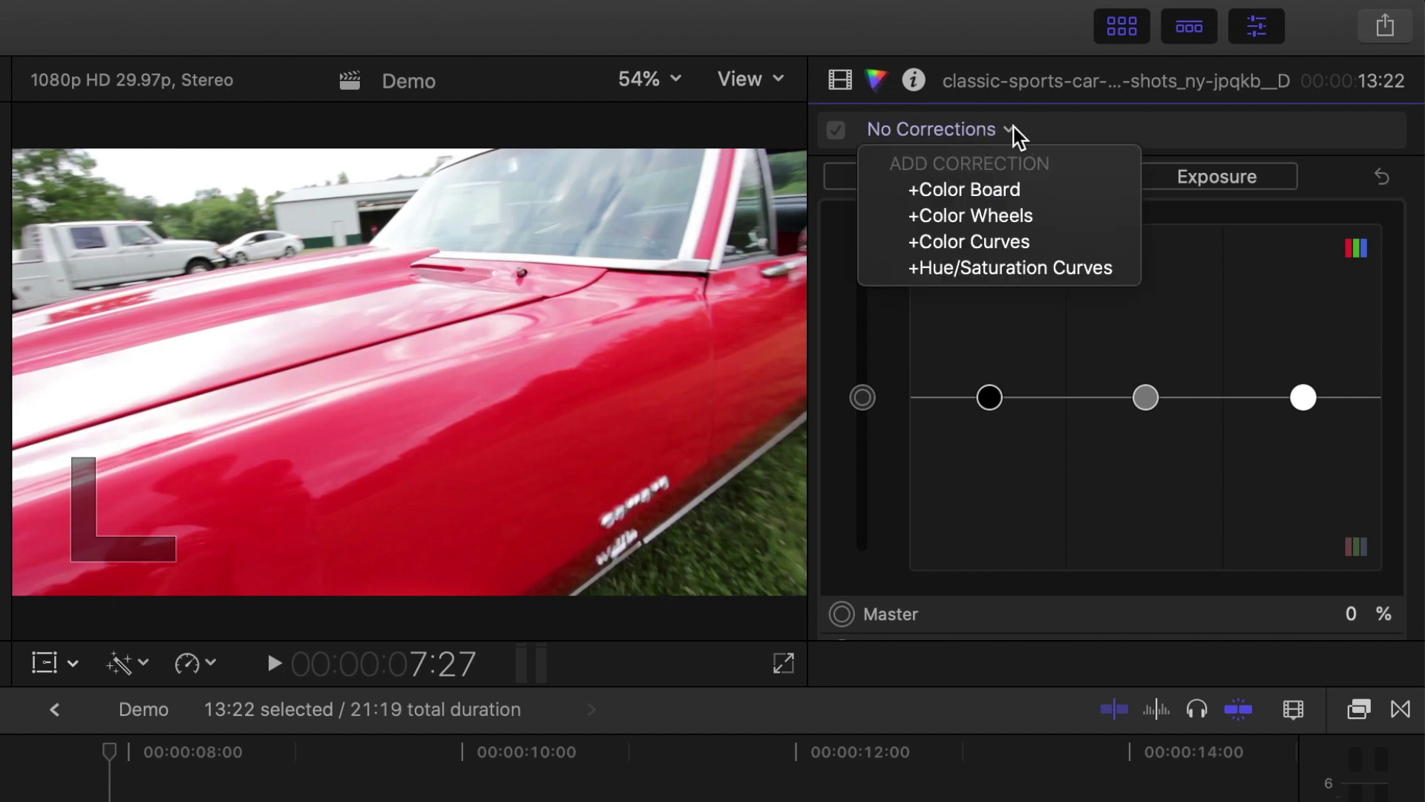
click(1039, 269)
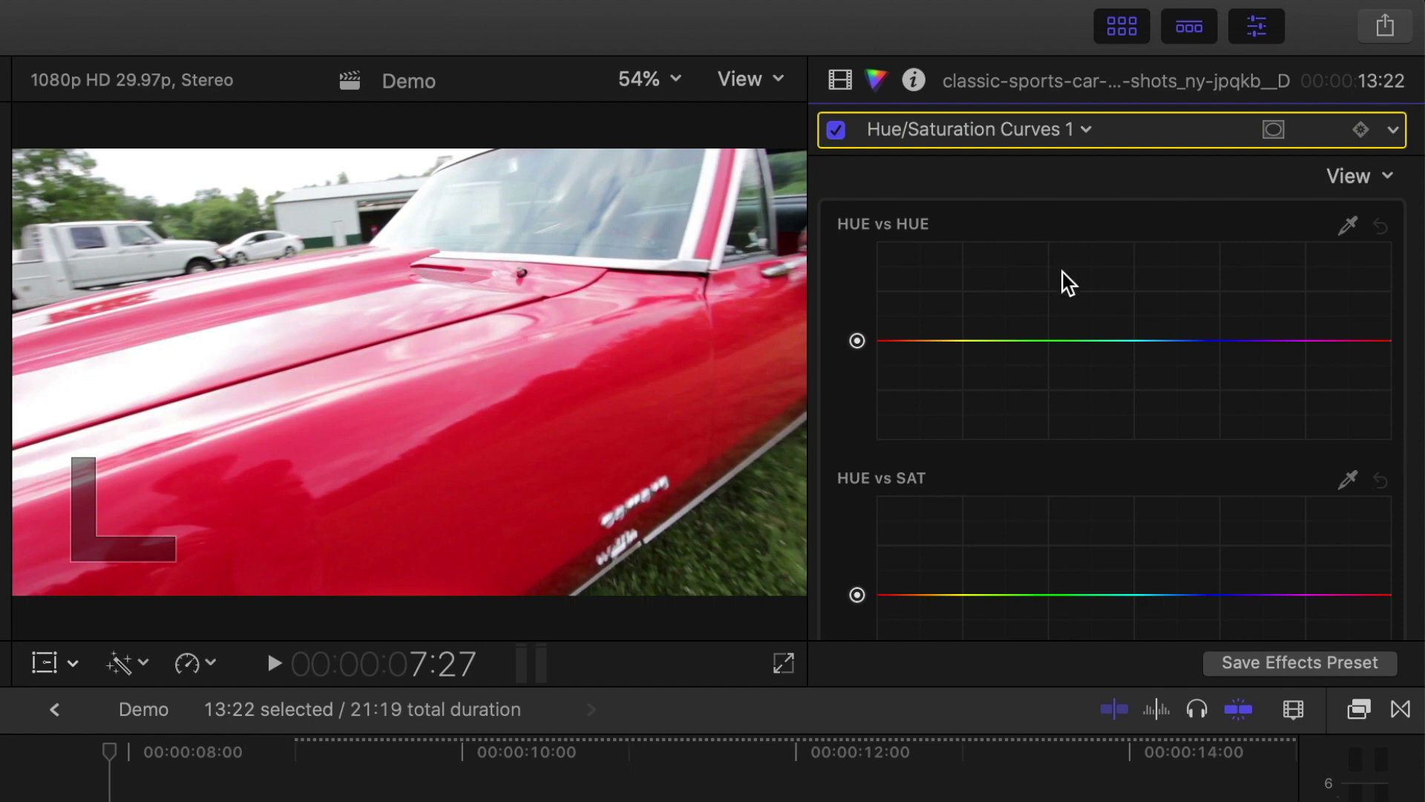
Sample the red car on the HUE vs HUE curve and pull its hue down to green.
click(1347, 227)
drag(570, 418, 598, 439)
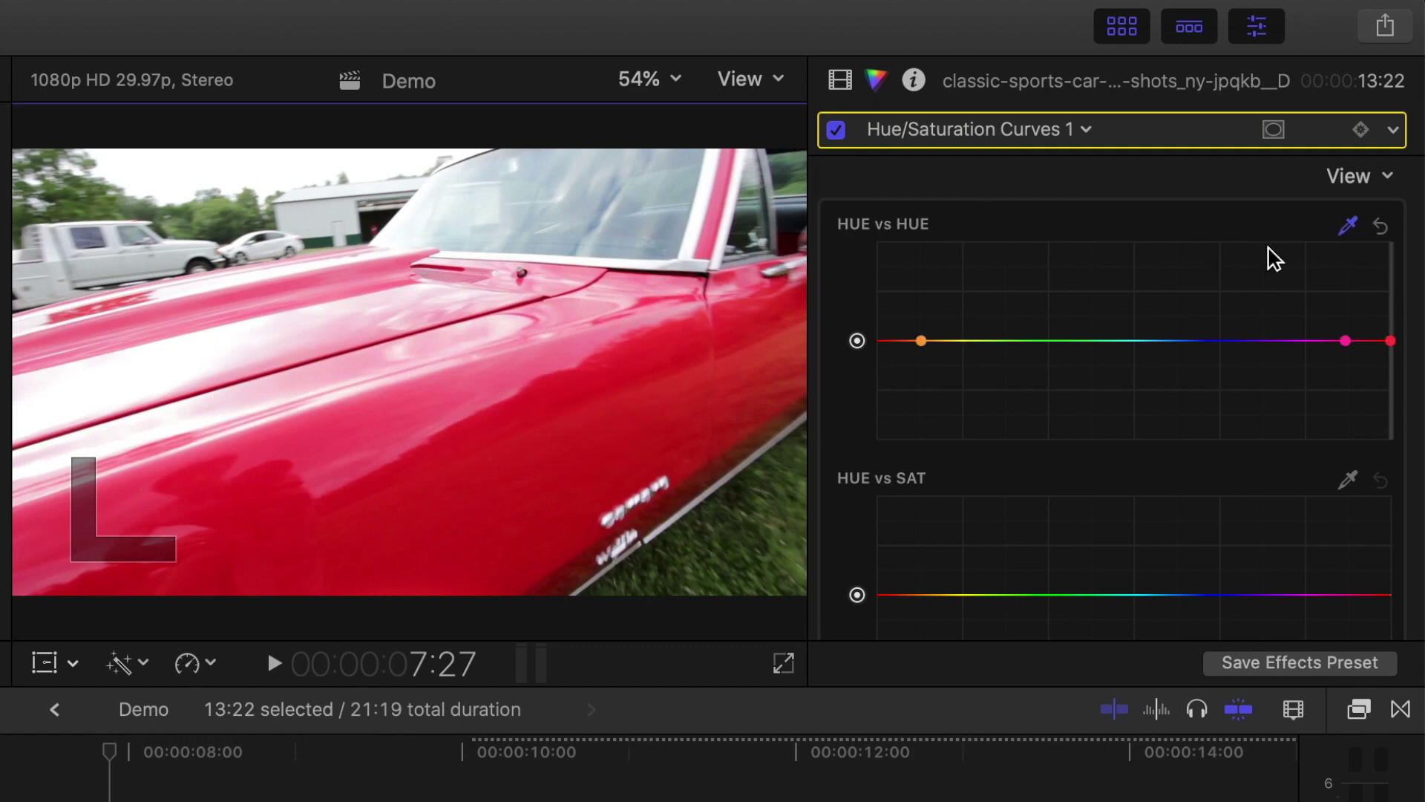
drag(1390, 340, 1388, 416)
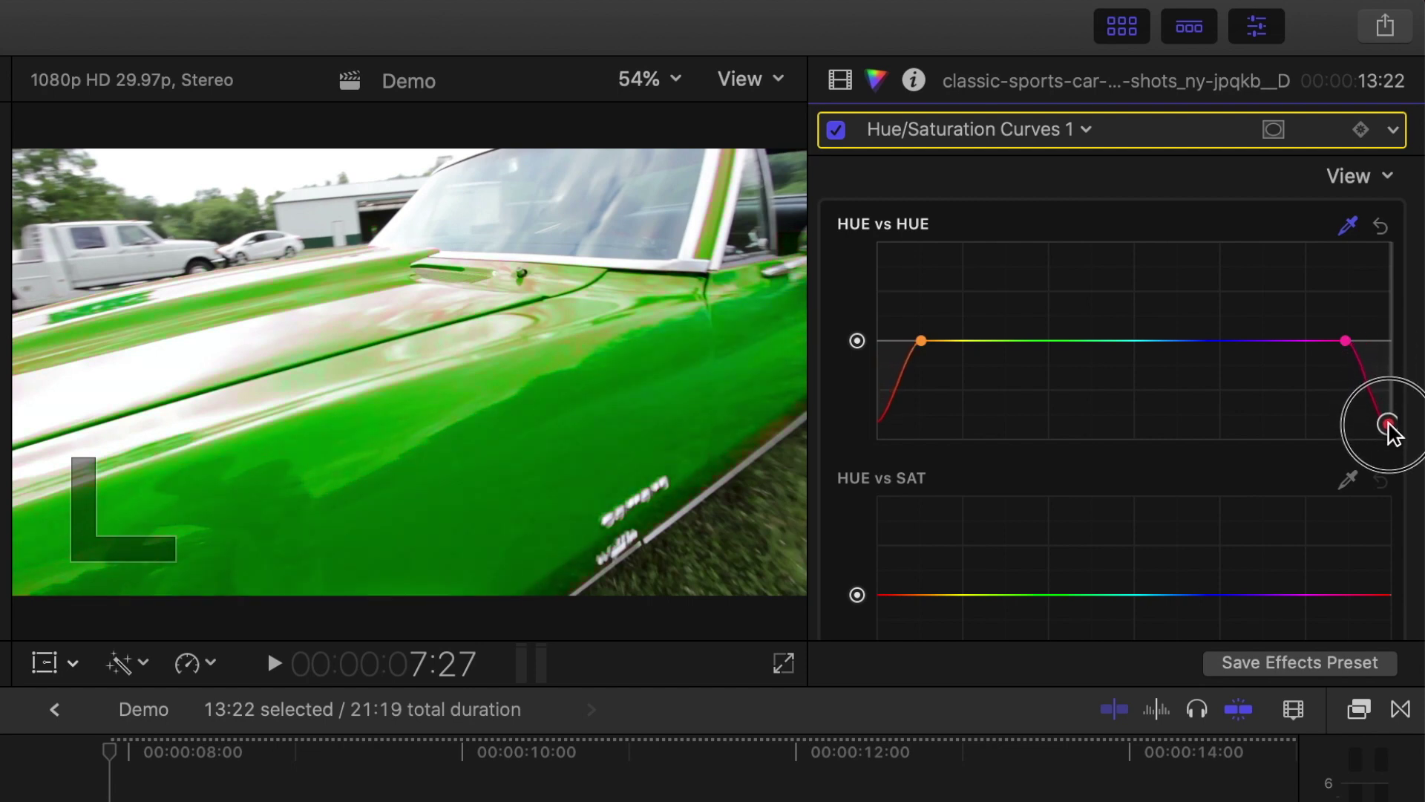
drag(1388, 418, 1389, 427)
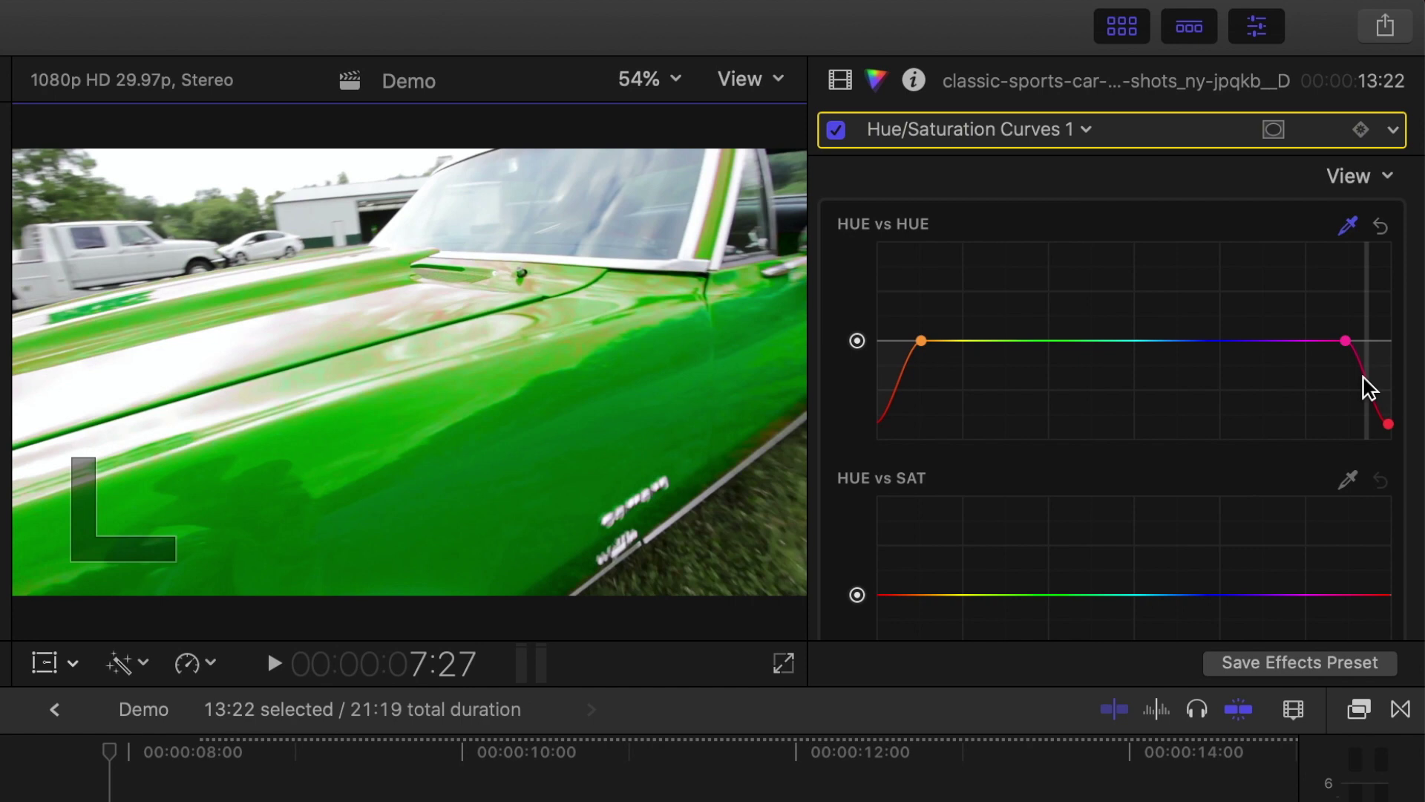
click(1370, 390)
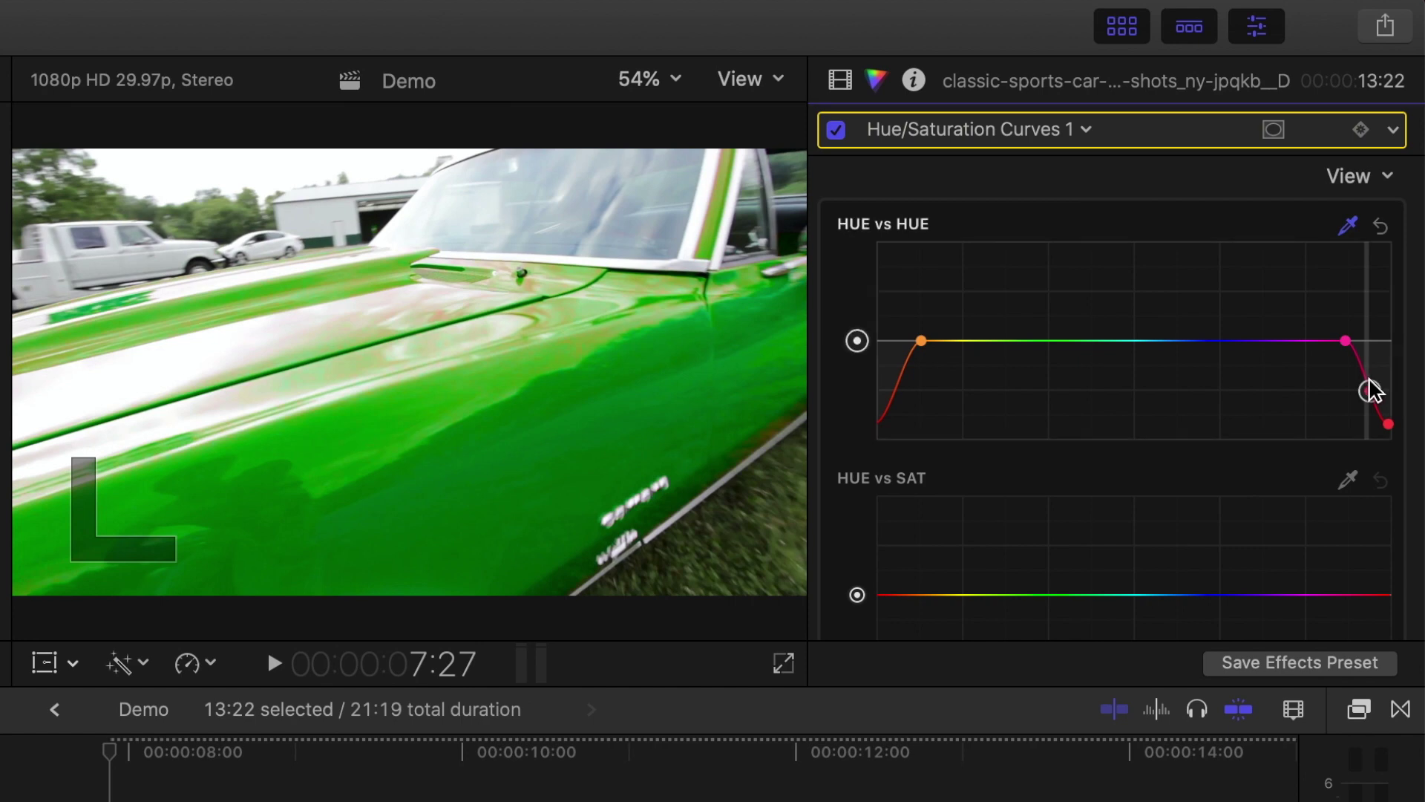
drag(1370, 390, 1361, 404)
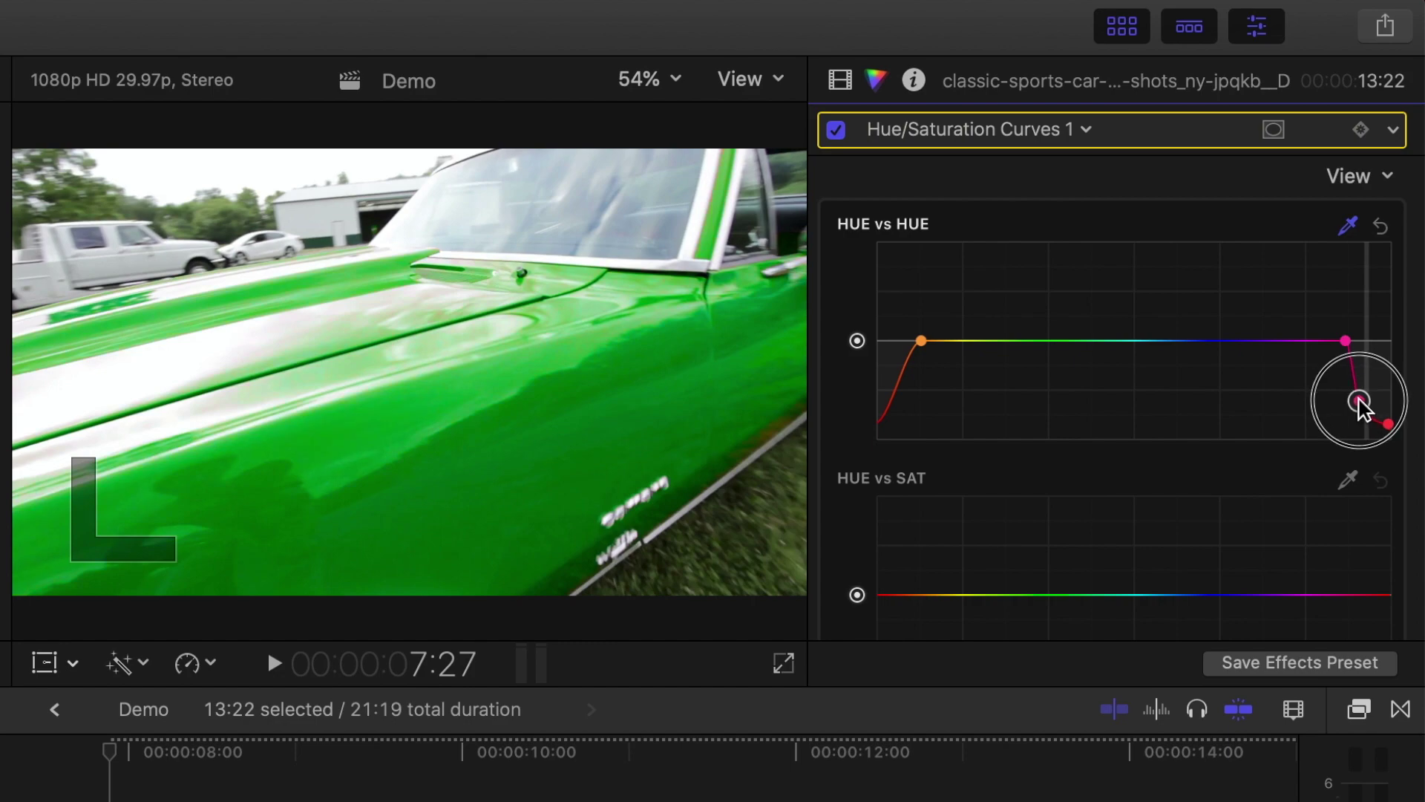
drag(1361, 408, 1360, 414)
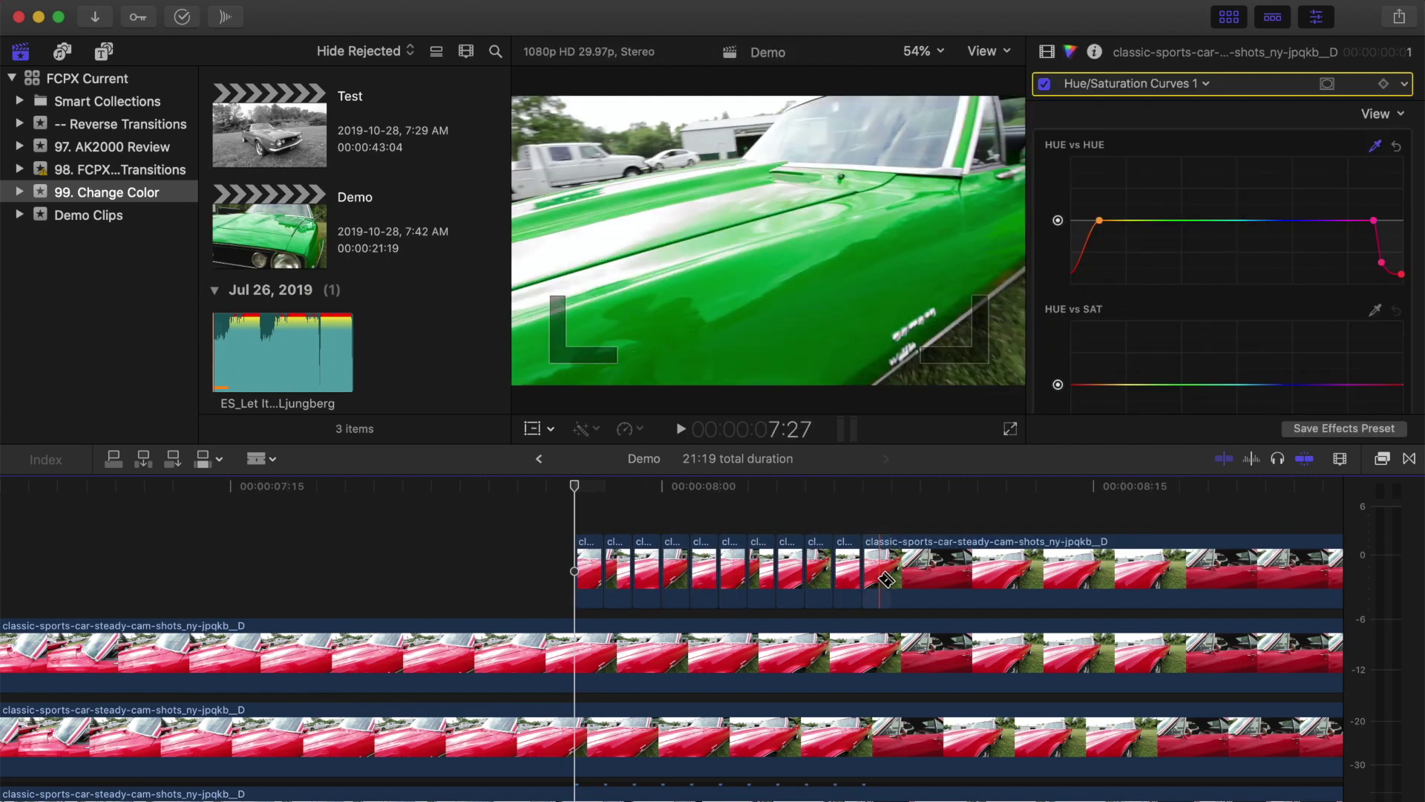
Delete five alternating one-frame pieces from the clip's opening, leaving gaps.
click(618, 572)
super+click(676, 571)
super+click(733, 572)
super+click(791, 571)
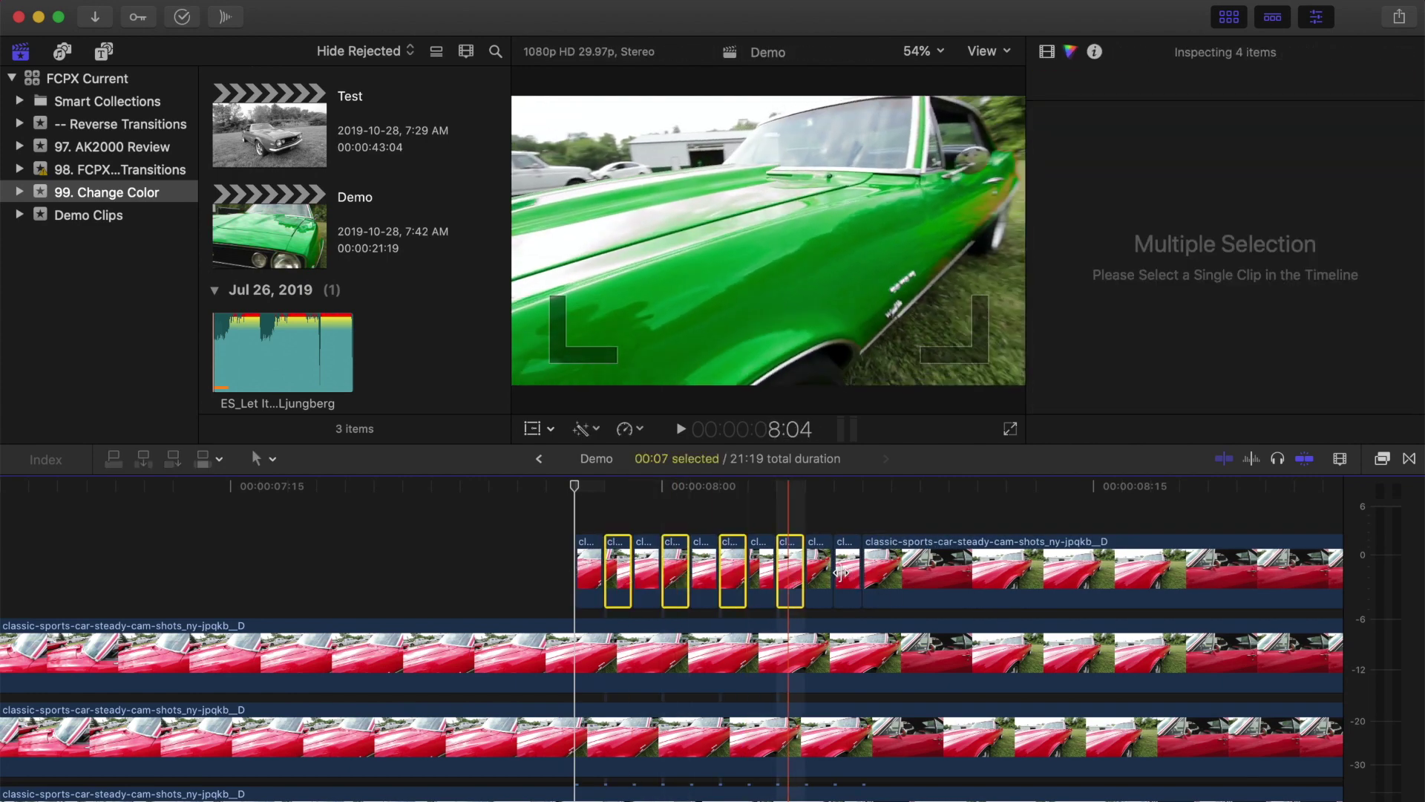
super+click(848, 571)
key(Delete)
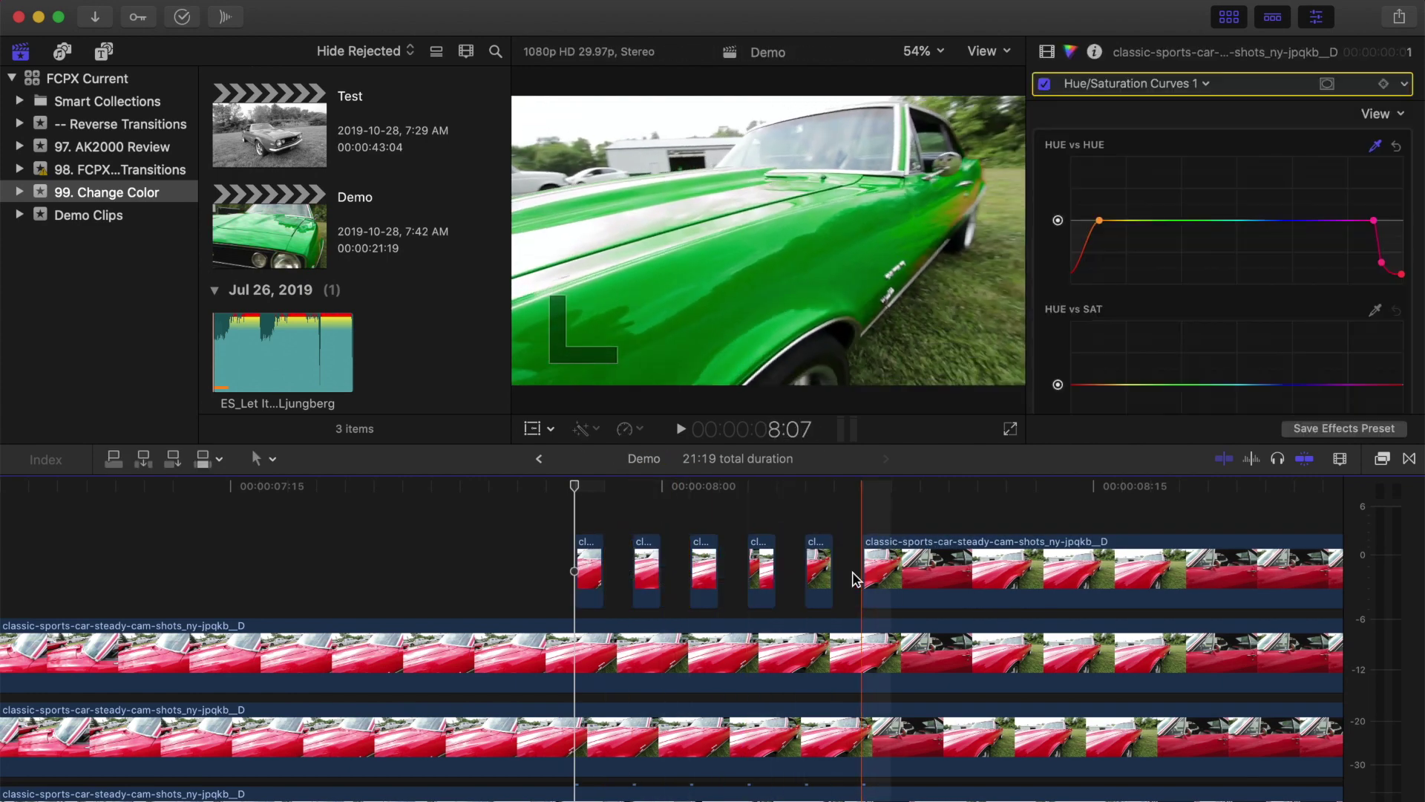
key(shift+z)
key(Home)
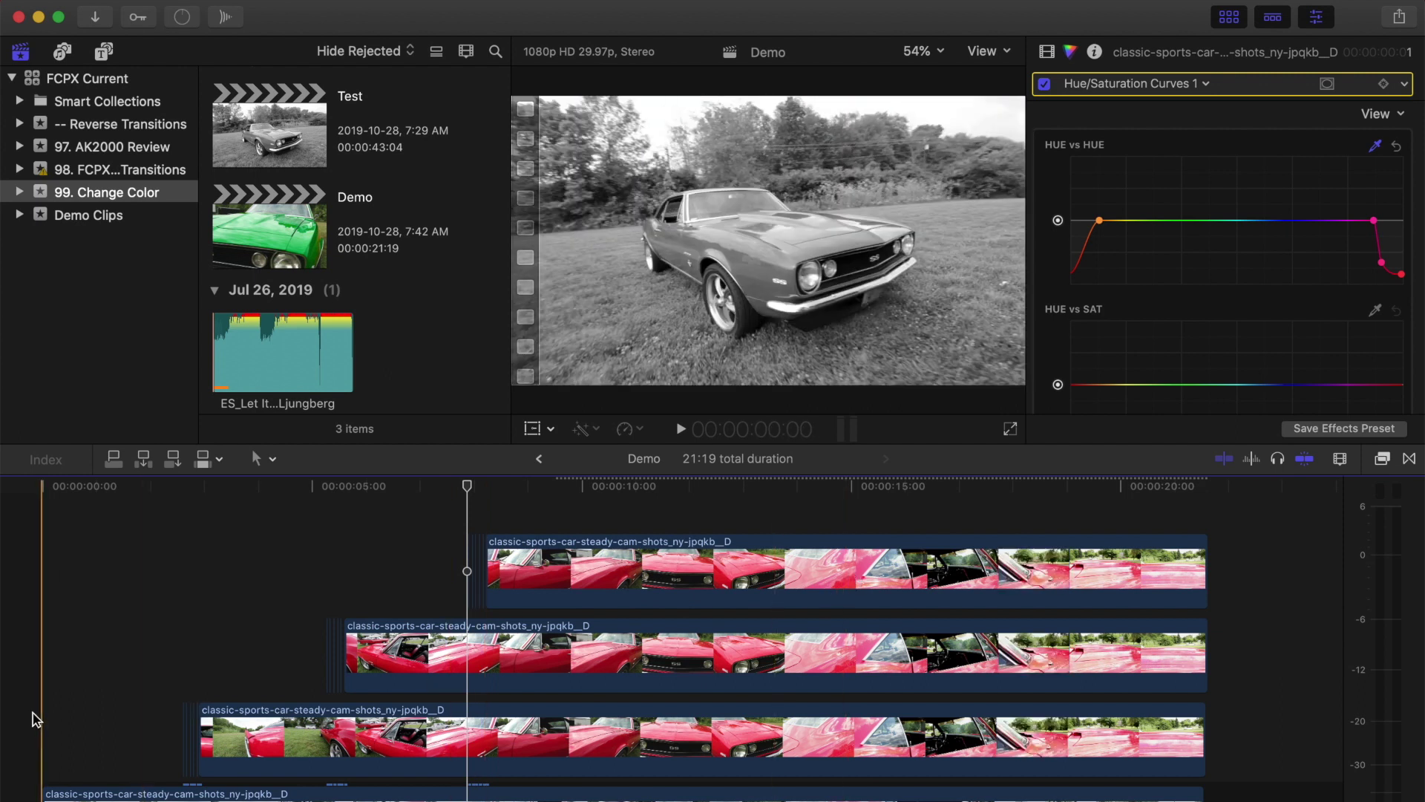